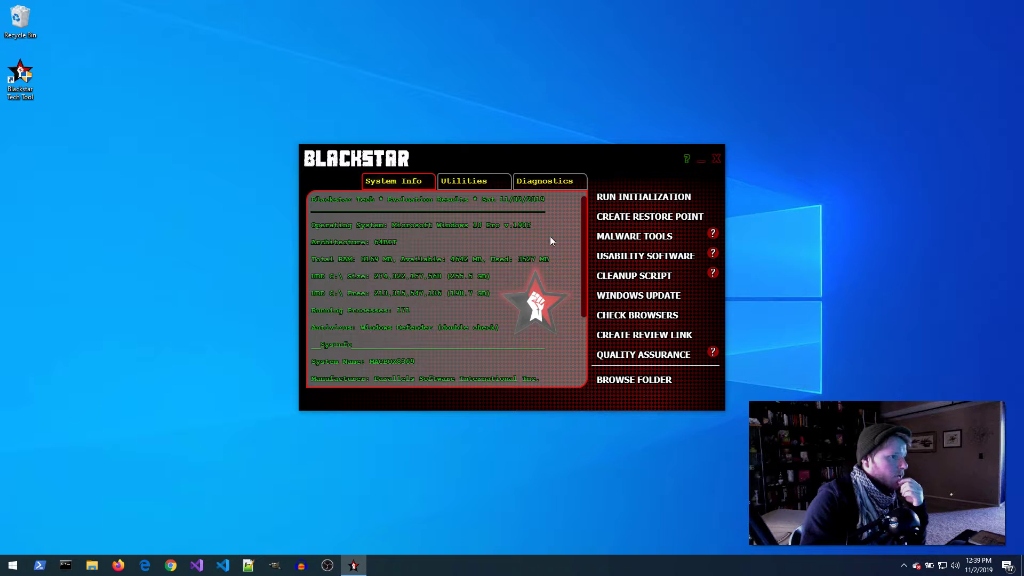
Look over the system information report and the list of available utilities
{"action": "mouse_move", "coordinate": [584, 209]}
{"action": "left_mouse_down"}
{"action": "mouse_move", "coordinate": [583, 280]}
{"action": "mouse_move", "coordinate": [587, 197]}
{"action": "left_mouse_up"}
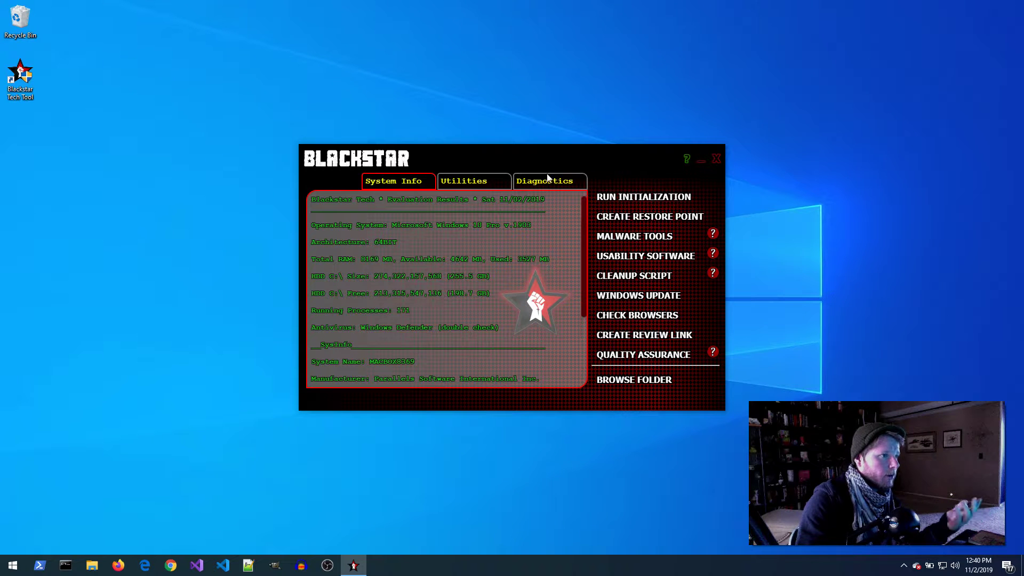
{"action": "left_click", "coordinate": [479, 184]}
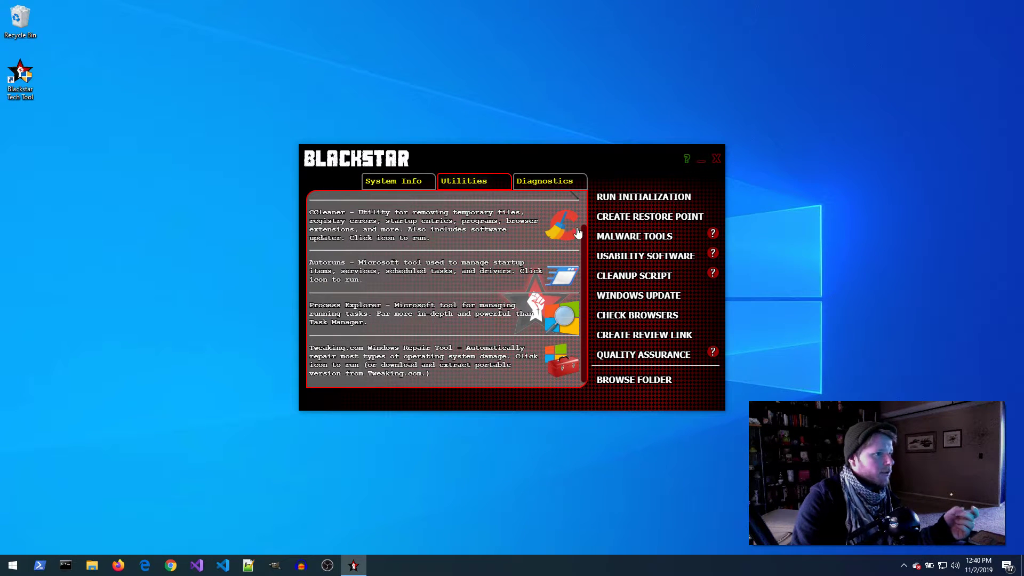
{"action": "scroll", "coordinate": [584, 206], "scroll_direction": "up", "scroll_amount": 2}
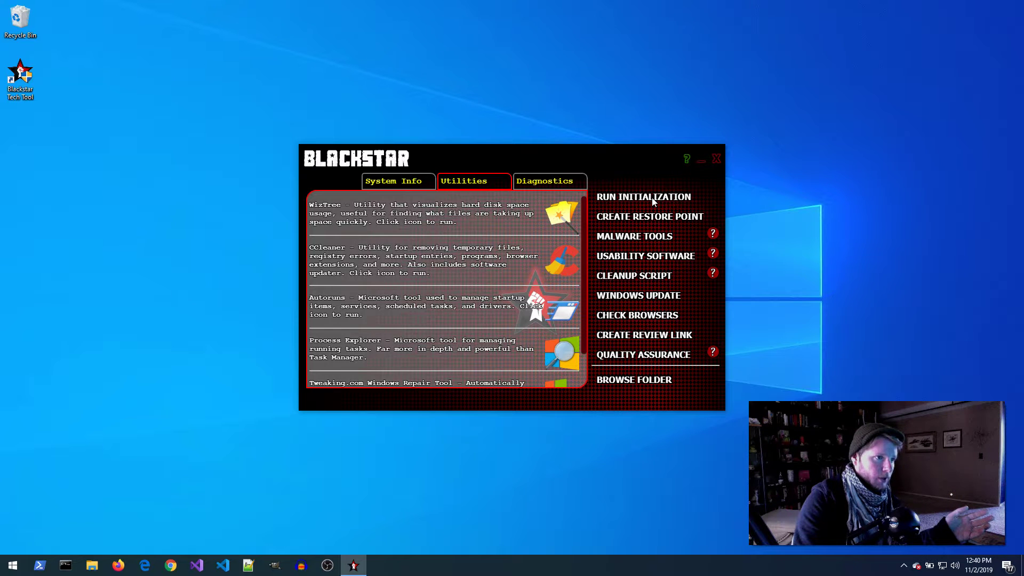
Launch CCleaner from the utilities list and close its window
{"action": "mouse_move", "coordinate": [583, 214]}
{"action": "left_mouse_down"}
{"action": "mouse_move", "coordinate": [582, 236]}
{"action": "mouse_move", "coordinate": [583, 215]}
{"action": "left_mouse_up"}
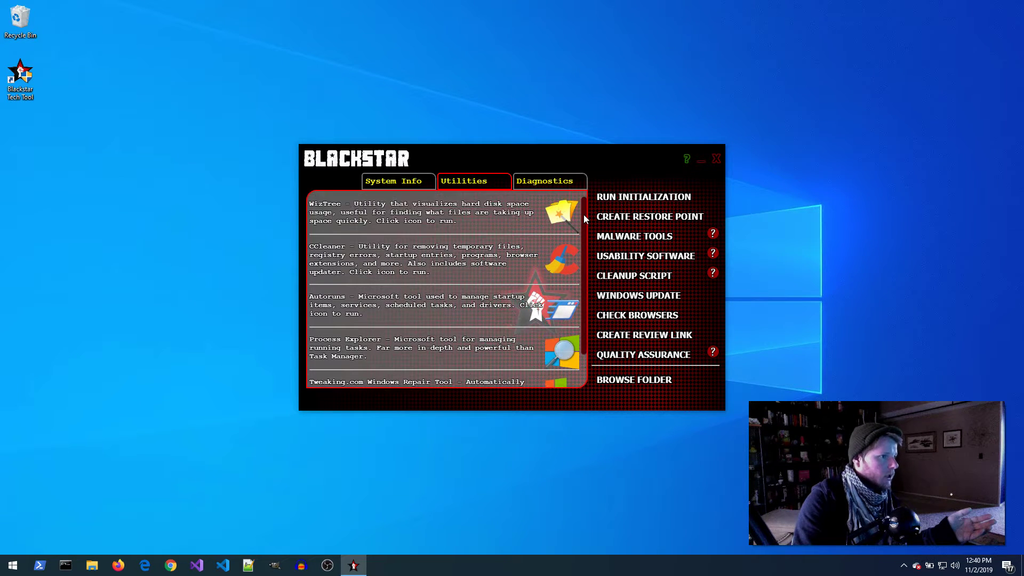
{"action": "left_click", "coordinate": [556, 260]}
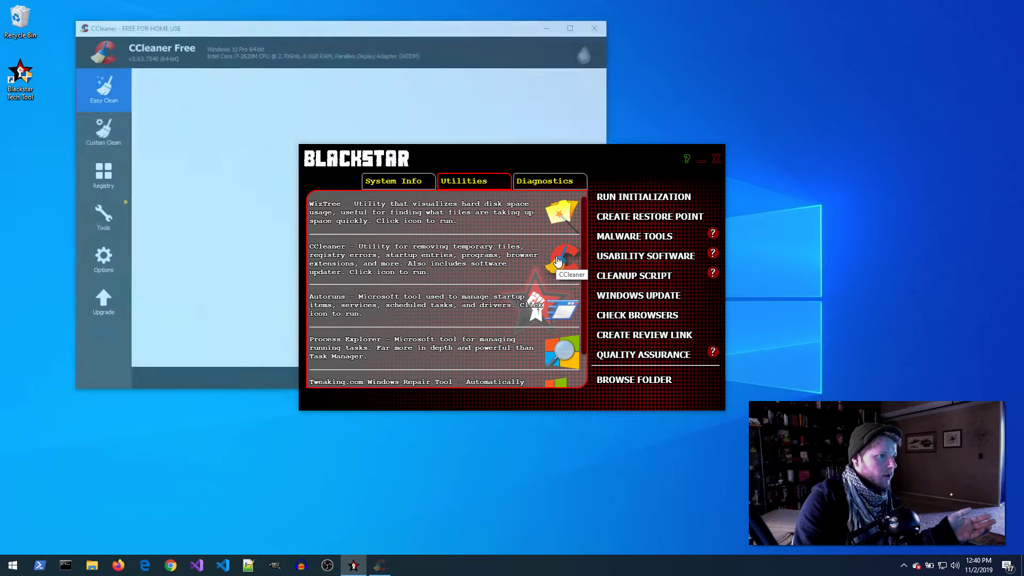
{"action": "left_click", "coordinate": [599, 30]}
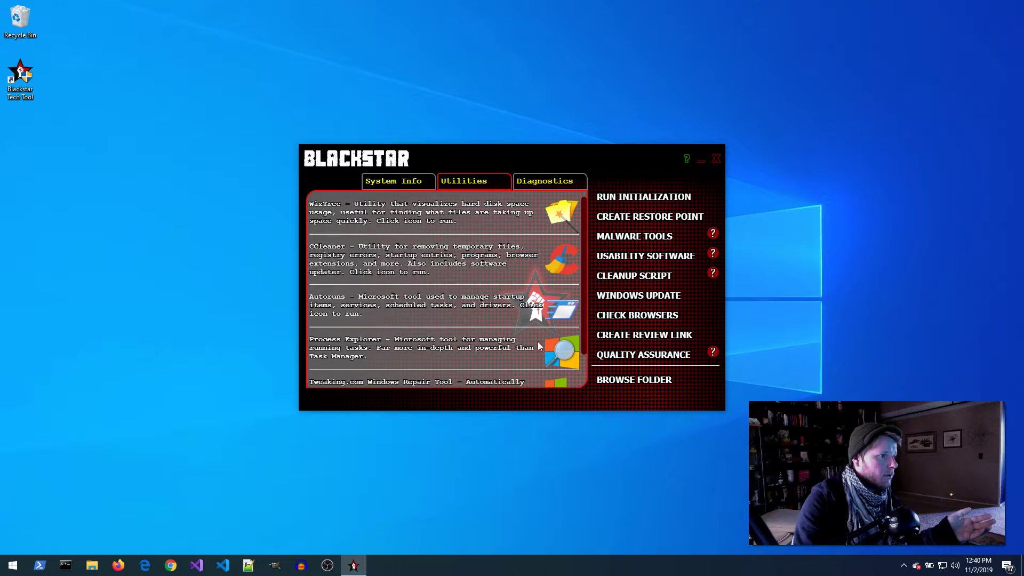
Start the Tweaking.com Windows Repair Tool with administrator permission and decline to download and run it
{"action": "left_click_drag", "start_coordinate": [584, 225], "coordinate": [581, 257]}
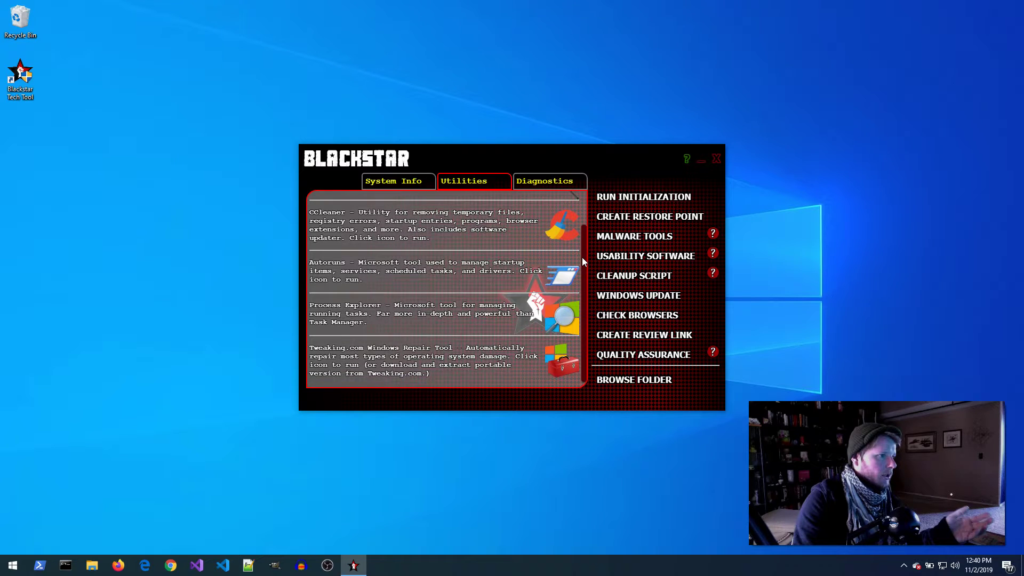
{"action": "left_click", "coordinate": [550, 354]}
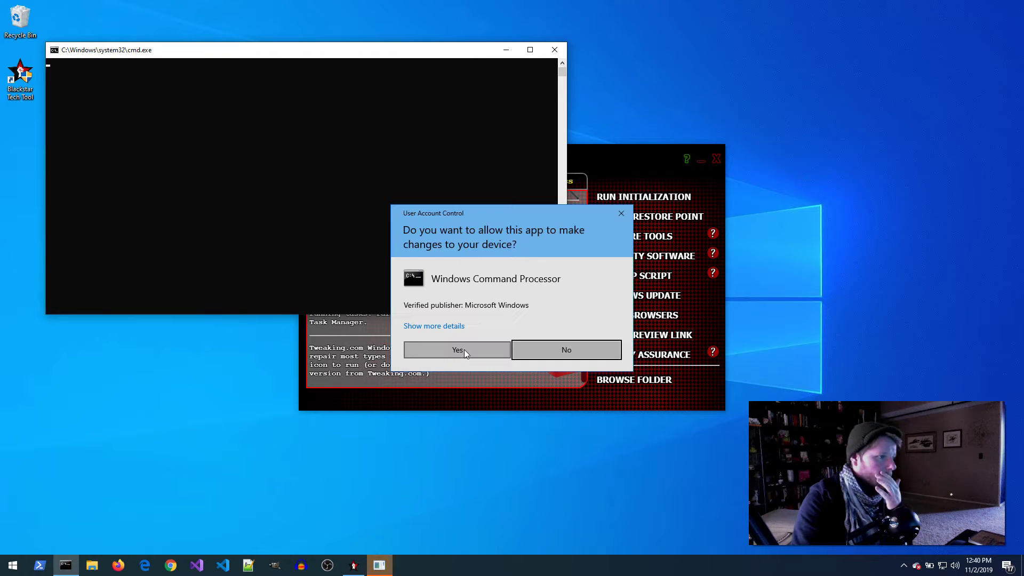
{"action": "left_click", "coordinate": [464, 349]}
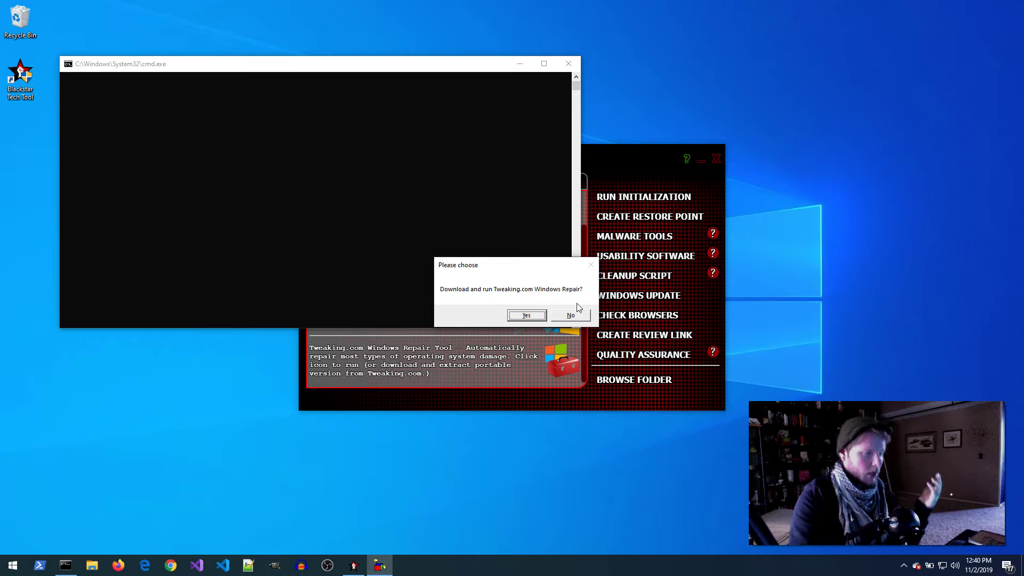
{"action": "left_click", "coordinate": [570, 315]}
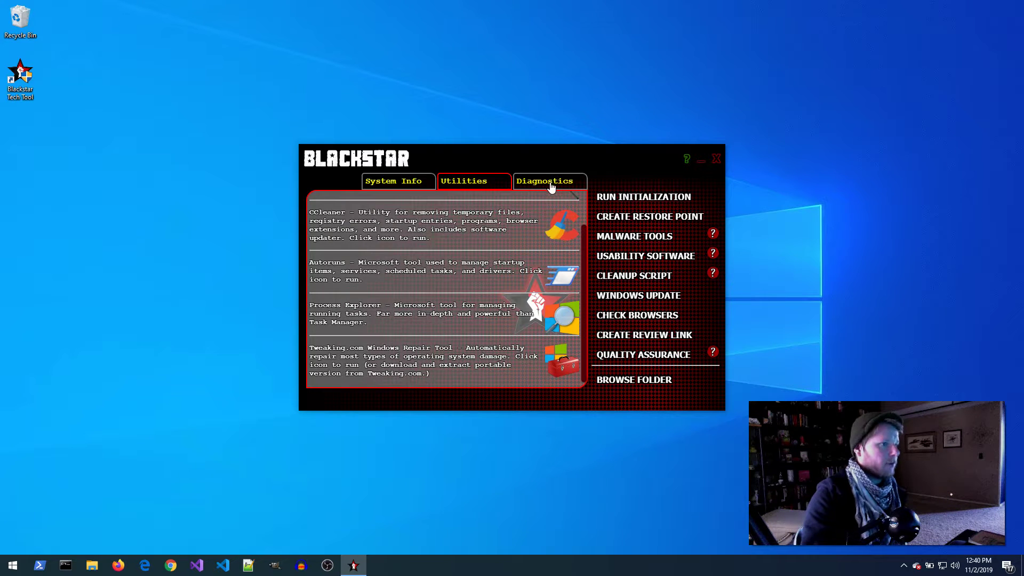
From the diagnostics list, open and close Windows Memory Diagnostic without scheduling a check, and do the same with Event Viewer
{"action": "left_click", "coordinate": [548, 185]}
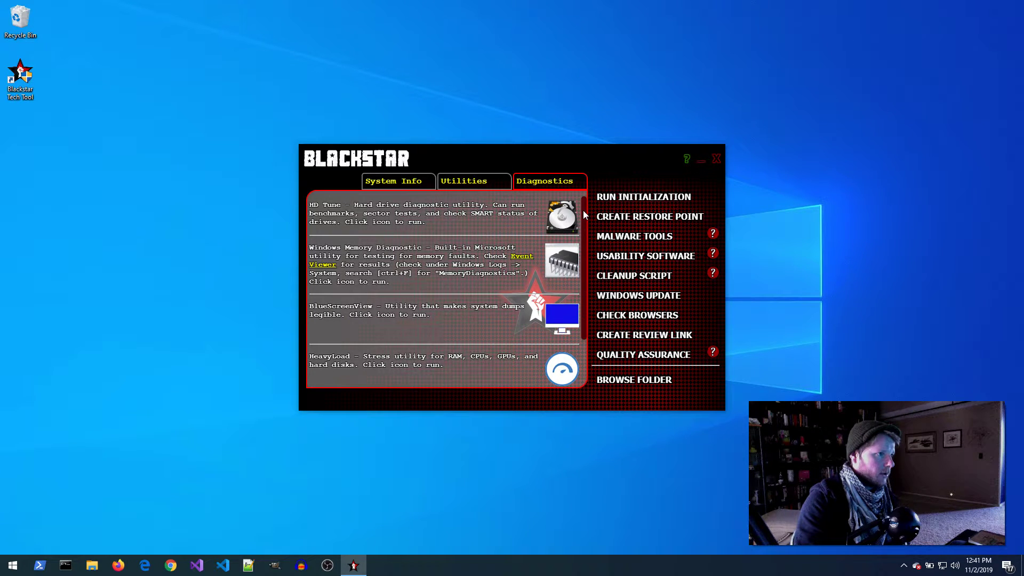
{"action": "left_click", "coordinate": [562, 277]}
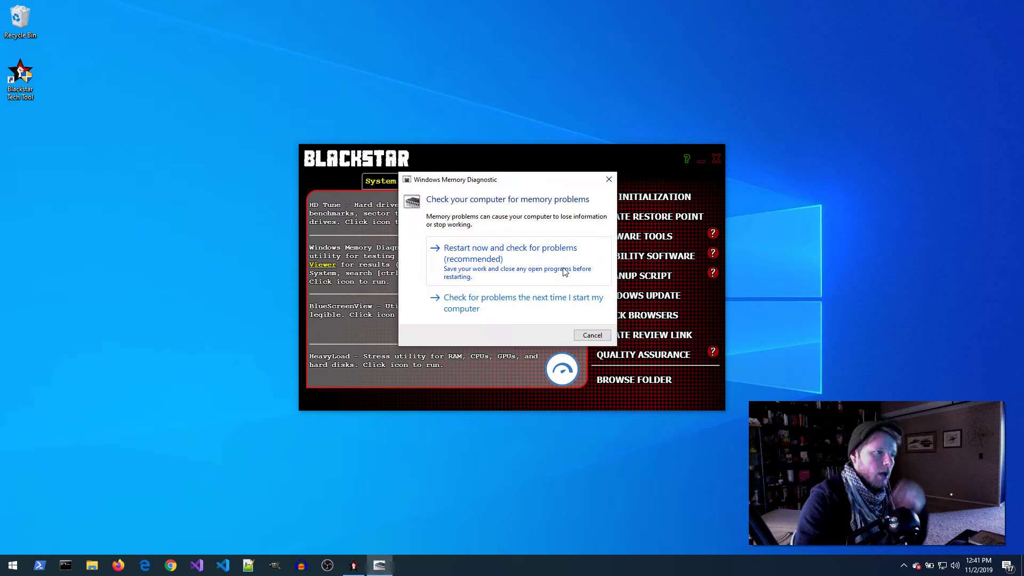
{"action": "left_click", "coordinate": [608, 179]}
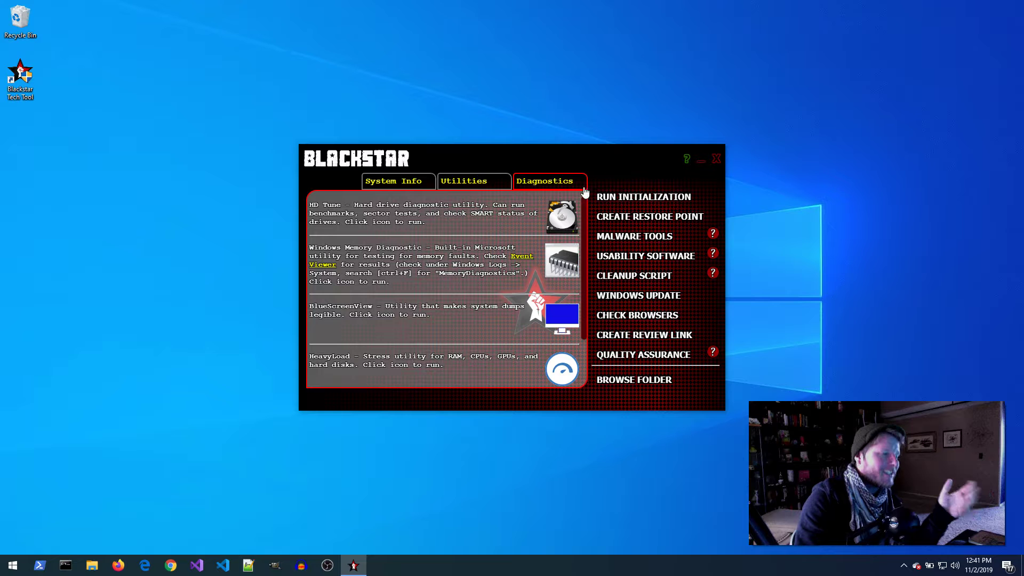
{"action": "left_click", "coordinate": [523, 262]}
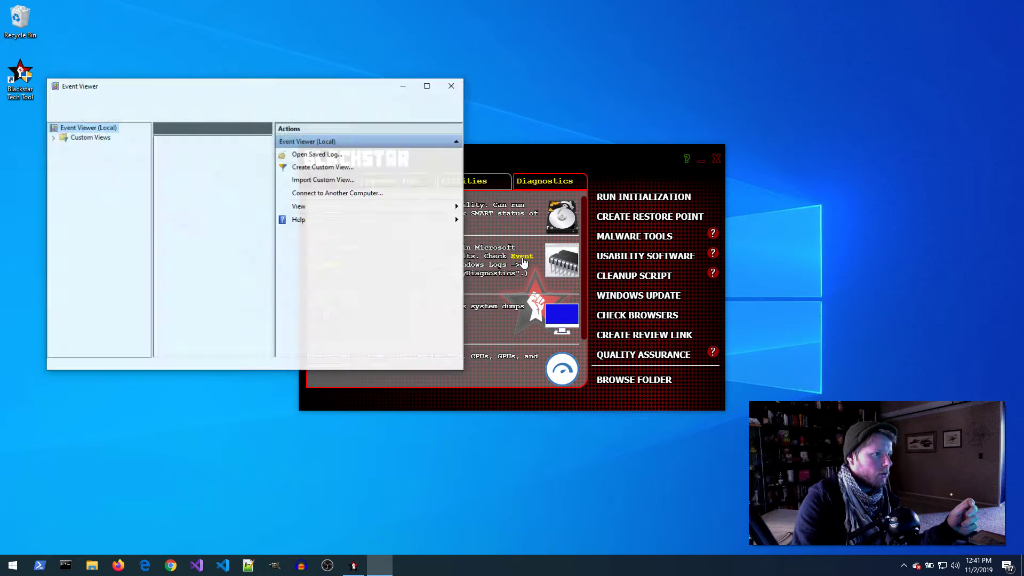
{"action": "left_click", "coordinate": [454, 91]}
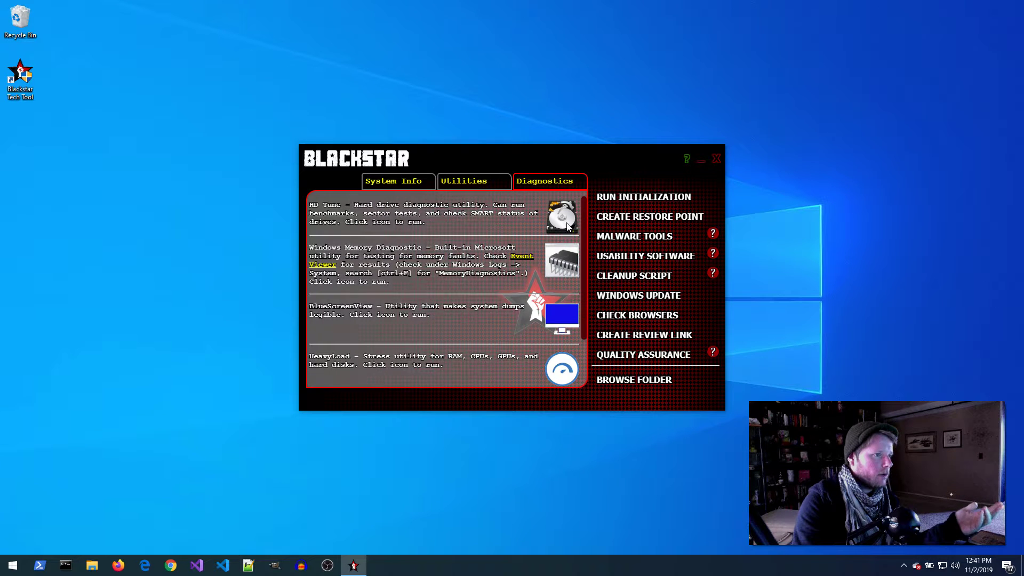
Browse the remaining diagnostic tools, launch HeavyLoad and close it without running a test
{"action": "left_click_drag", "start_coordinate": [582, 235], "coordinate": [584, 274]}
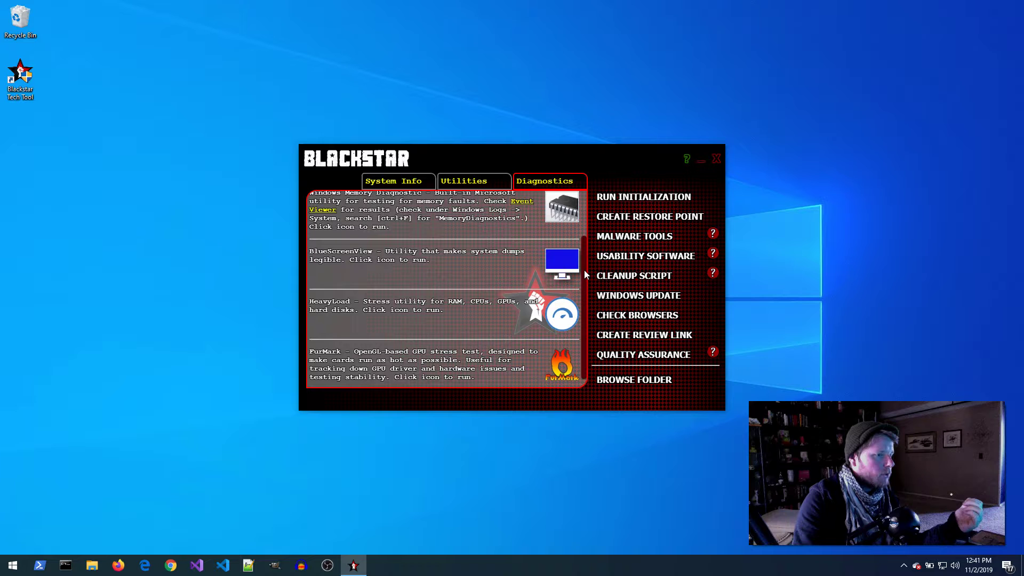
{"action": "left_click_drag", "start_coordinate": [584, 283], "coordinate": [585, 293]}
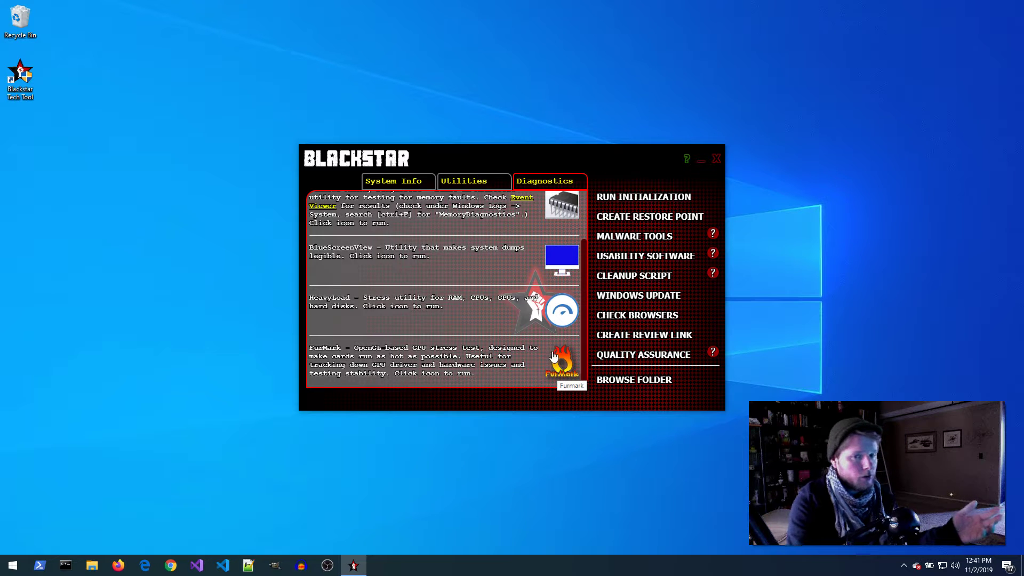
{"action": "left_click", "coordinate": [565, 316]}
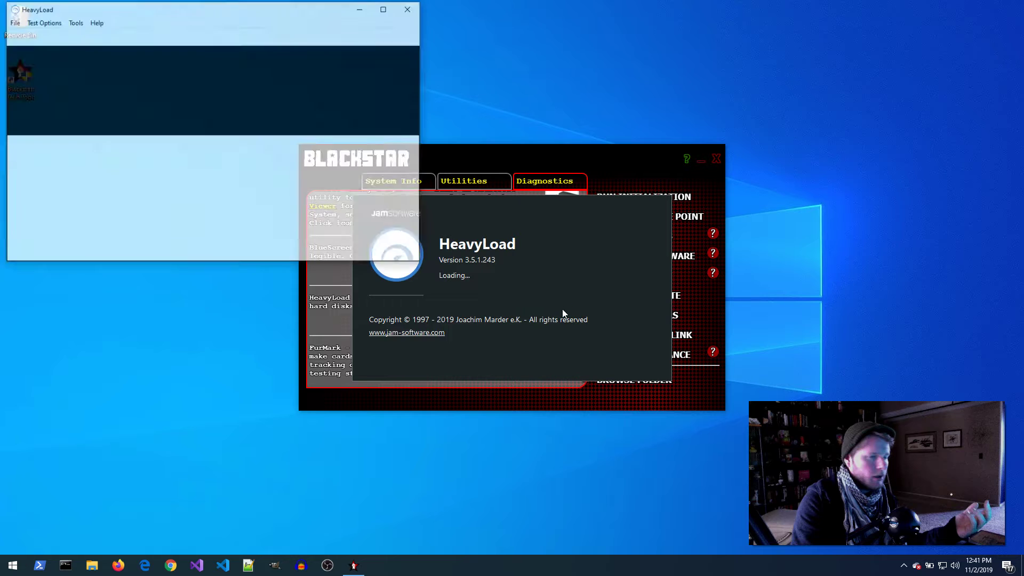
{"action": "left_click", "coordinate": [411, 8]}
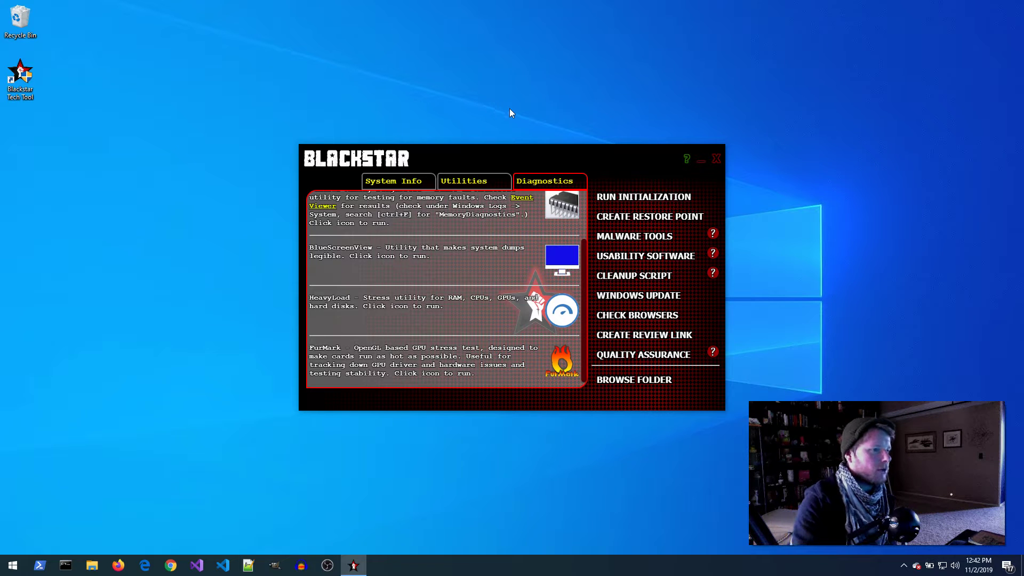
Flip through the tool categories and return to the system information report
{"action": "left_click", "coordinate": [454, 184]}
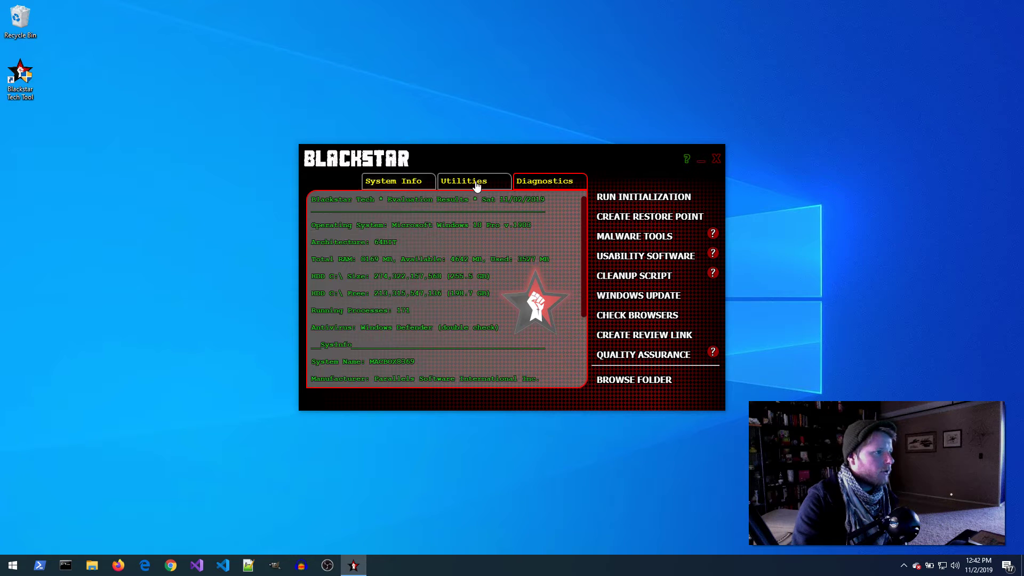
{"action": "left_click", "coordinate": [522, 185]}
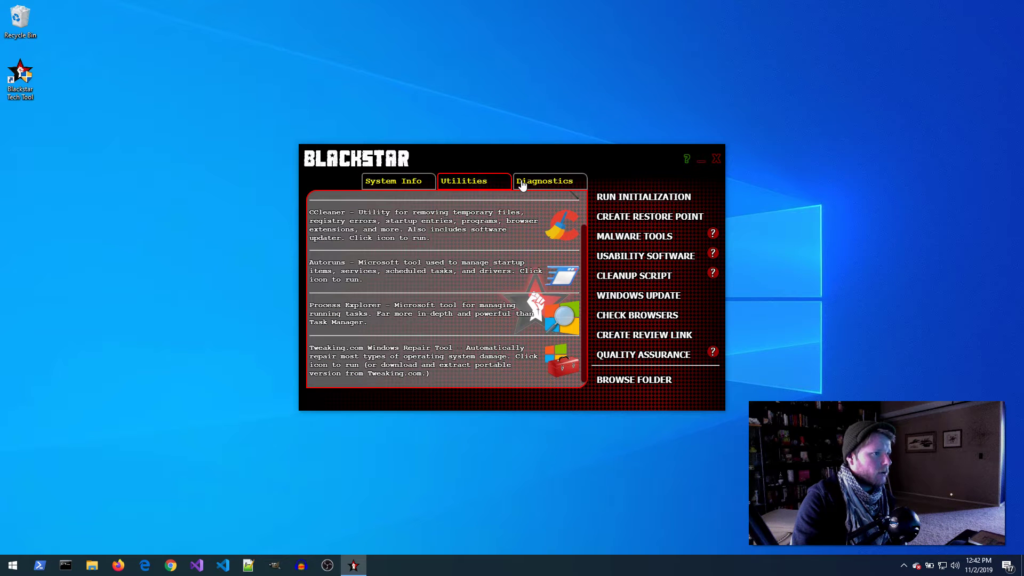
{"action": "left_click", "coordinate": [421, 182]}
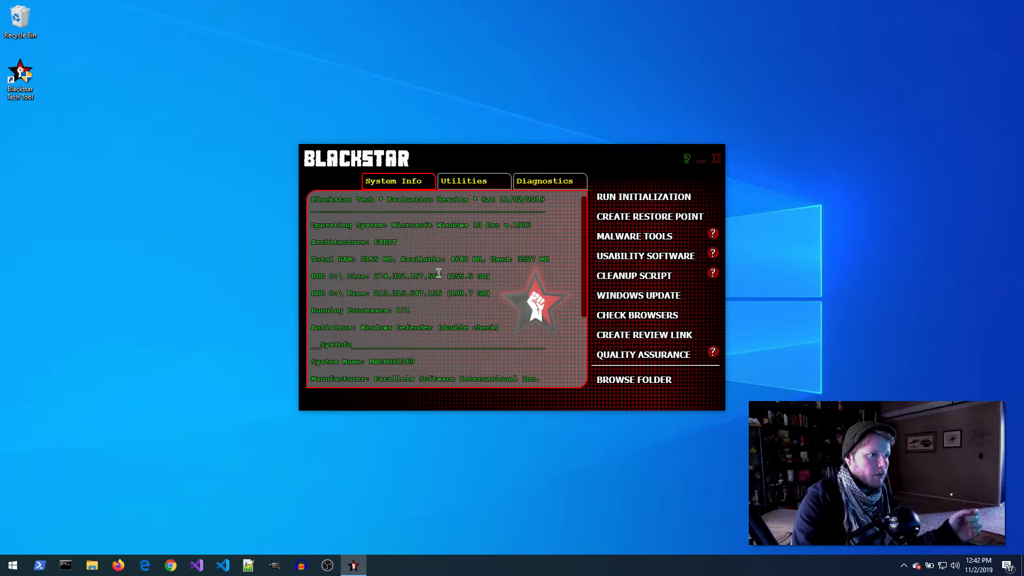
Create a restore point with administrator permission and agree to delete the old restore points
{"action": "left_click", "coordinate": [629, 218]}
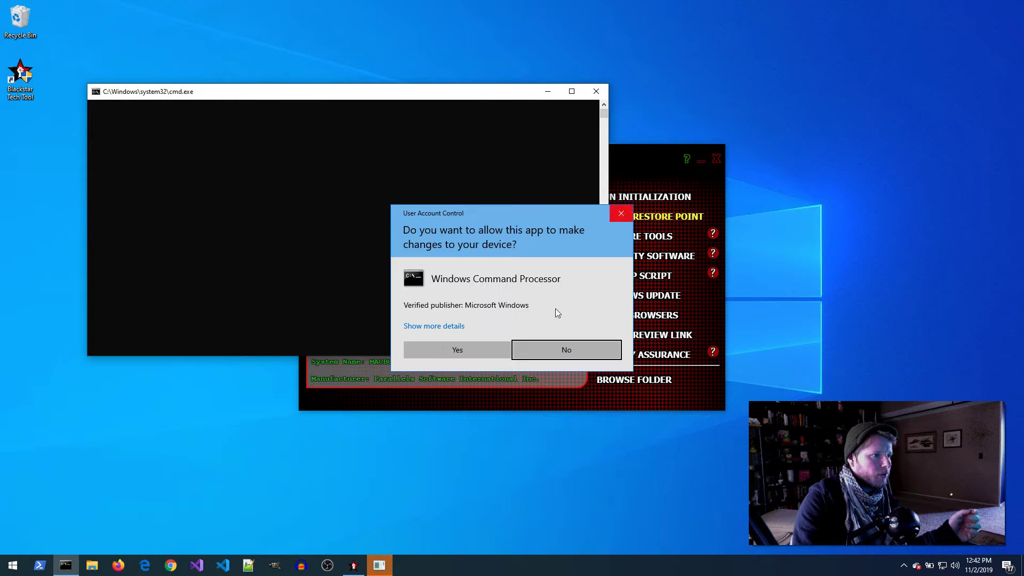
{"action": "left_click", "coordinate": [443, 347]}
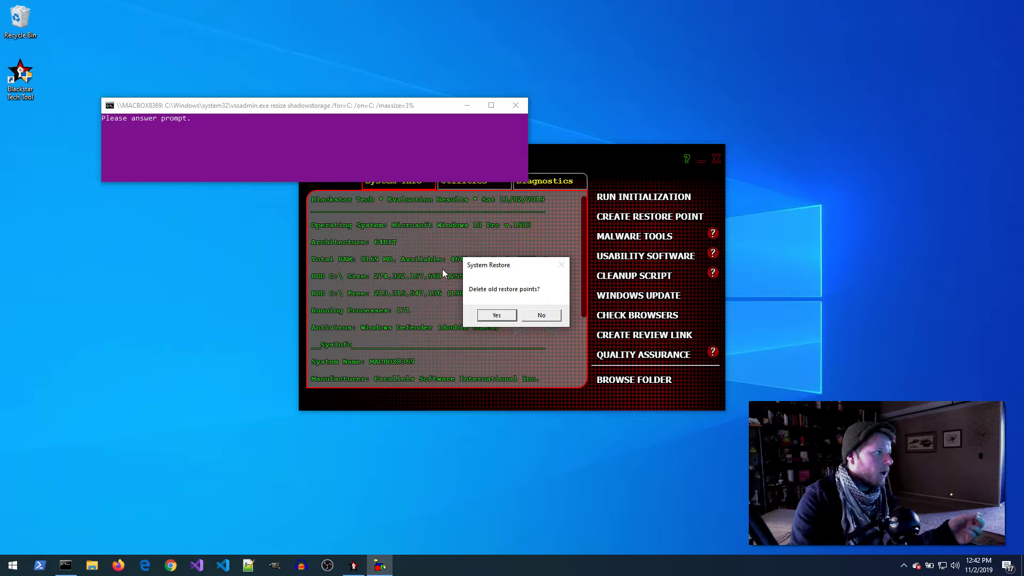
{"action": "left_click", "coordinate": [502, 314]}
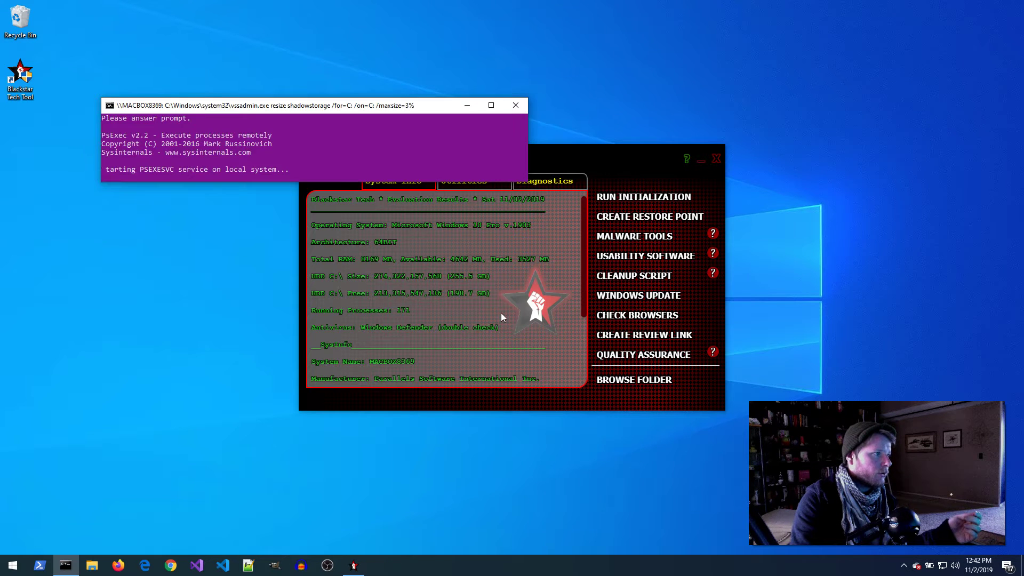
Check the Blackstar Checkpoint in System Restore's list of different restore points and cancel without restoring
{"action": "left_click", "coordinate": [500, 312]}
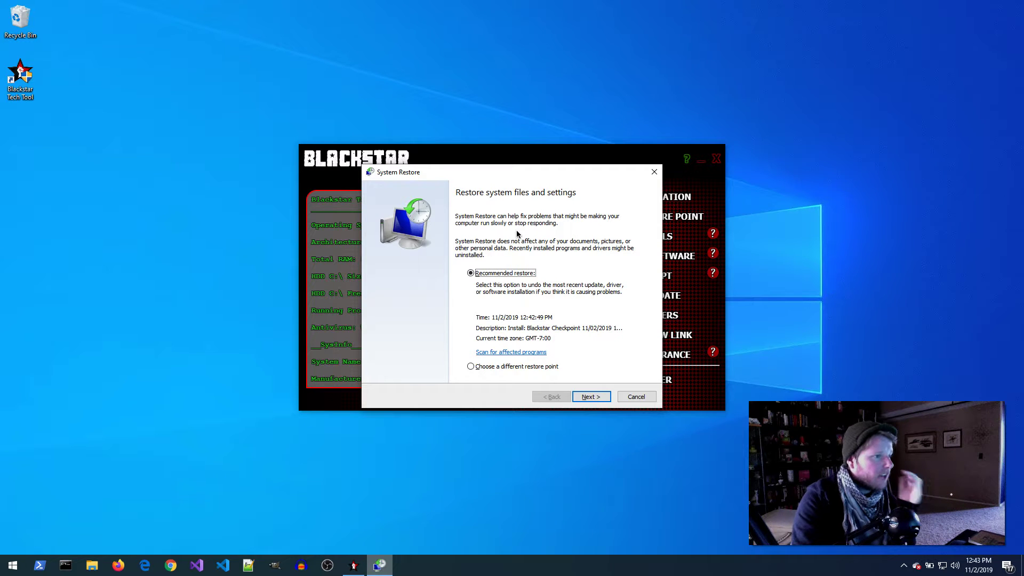
{"action": "left_click", "coordinate": [539, 367]}
{"action": "left_click", "coordinate": [591, 396]}
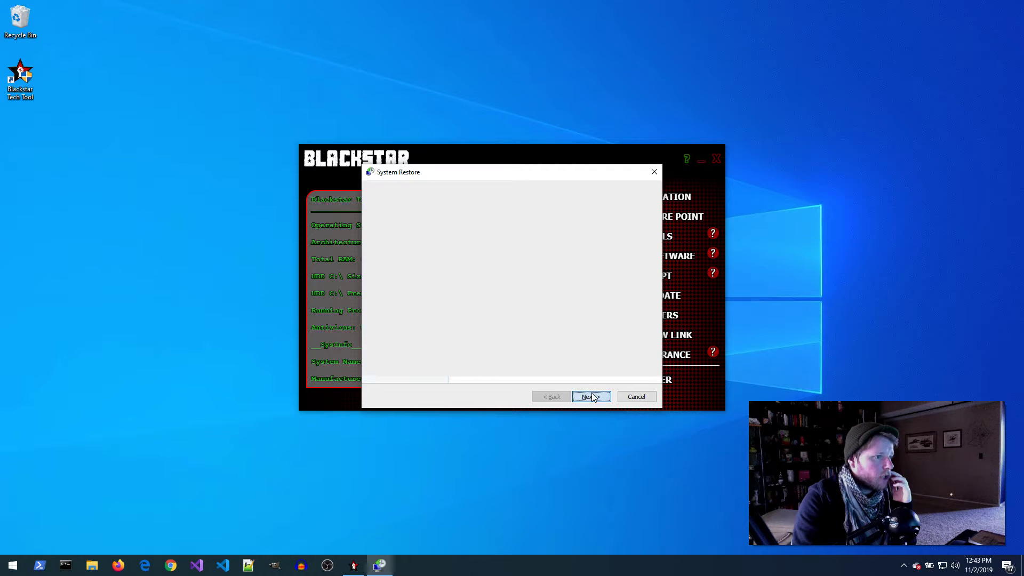
{"action": "left_click", "coordinate": [495, 261]}
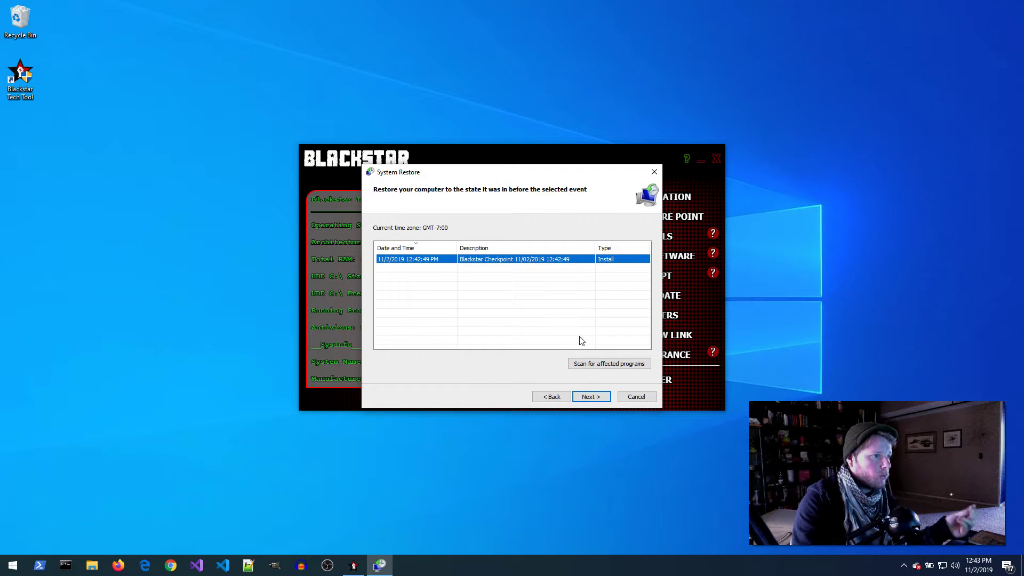
{"action": "left_click", "coordinate": [638, 397]}
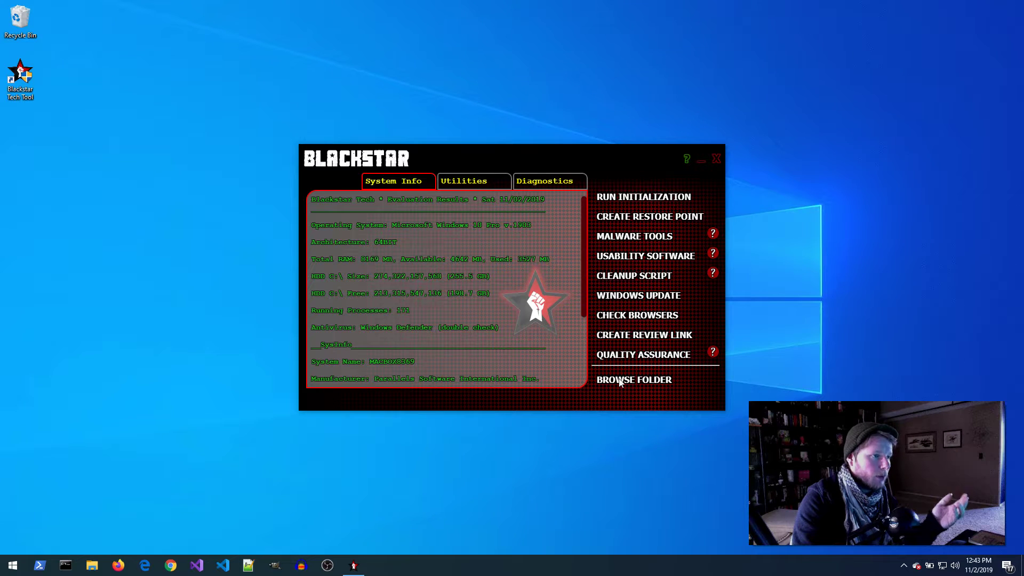
Review the selectable malware removal software and close the list without installing anything
{"action": "left_click", "coordinate": [649, 240]}
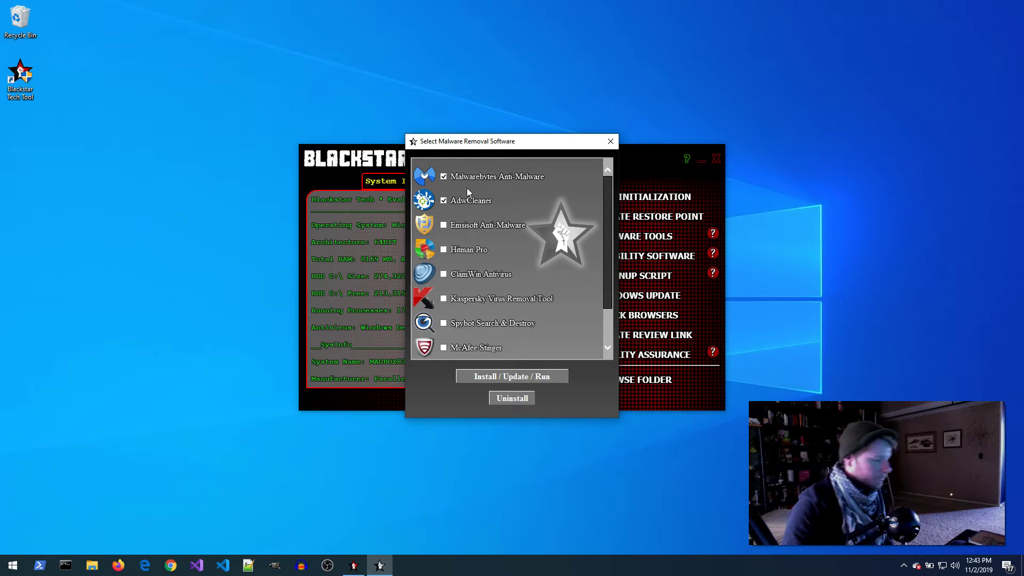
{"action": "scroll", "coordinate": [607, 229], "scroll_direction": "down", "scroll_amount": 3}
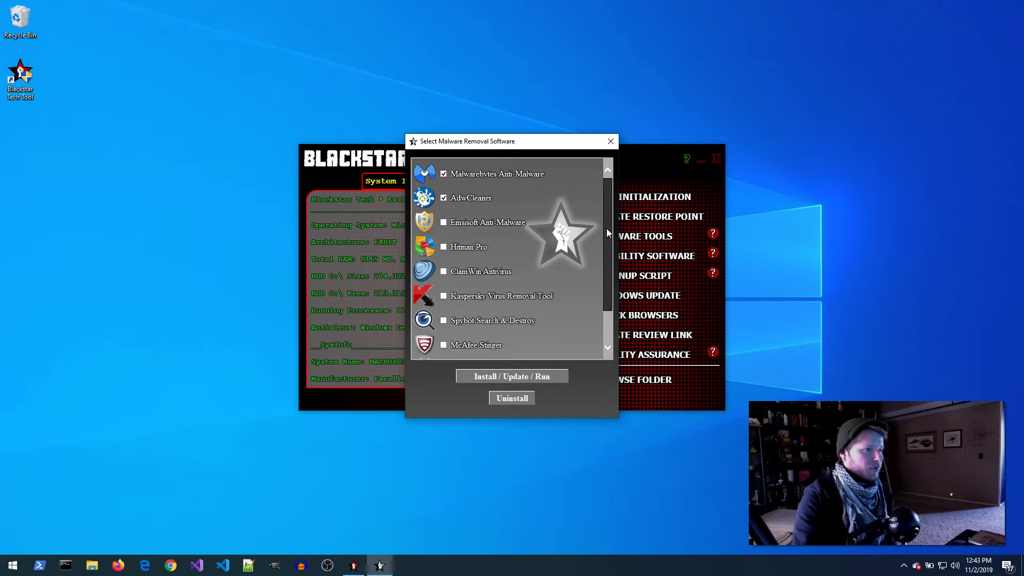
{"action": "scroll", "coordinate": [607, 239], "scroll_direction": "up", "scroll_amount": 3}
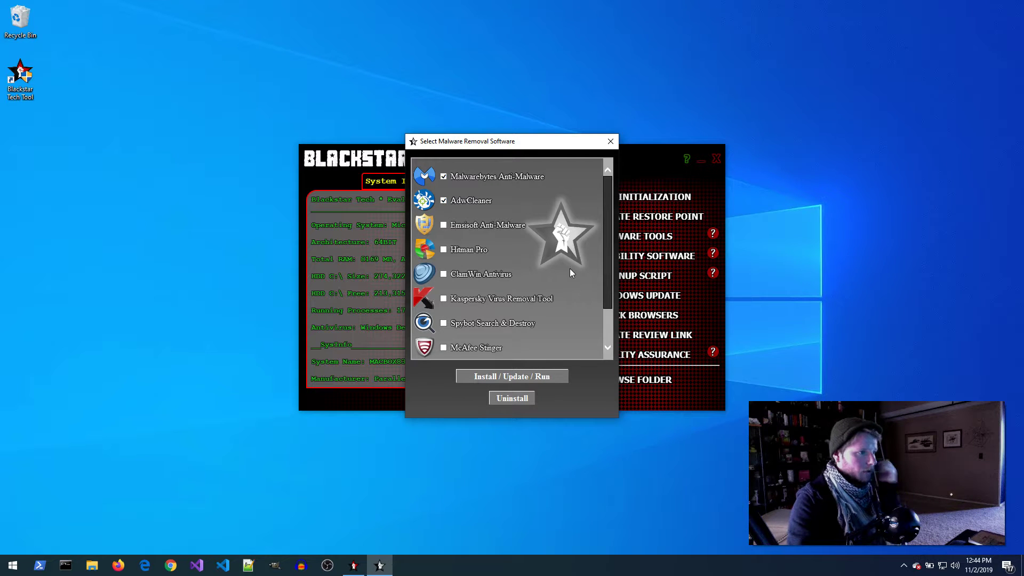
{"action": "left_click", "coordinate": [611, 140]}
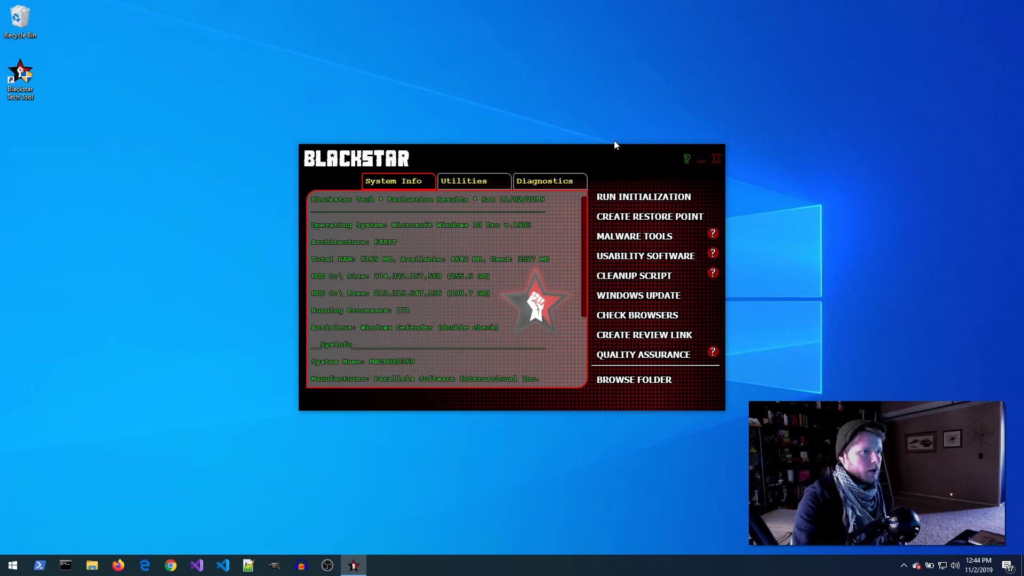
Review the selectable usability software and close the list without installing anything
{"action": "left_click", "coordinate": [640, 260]}
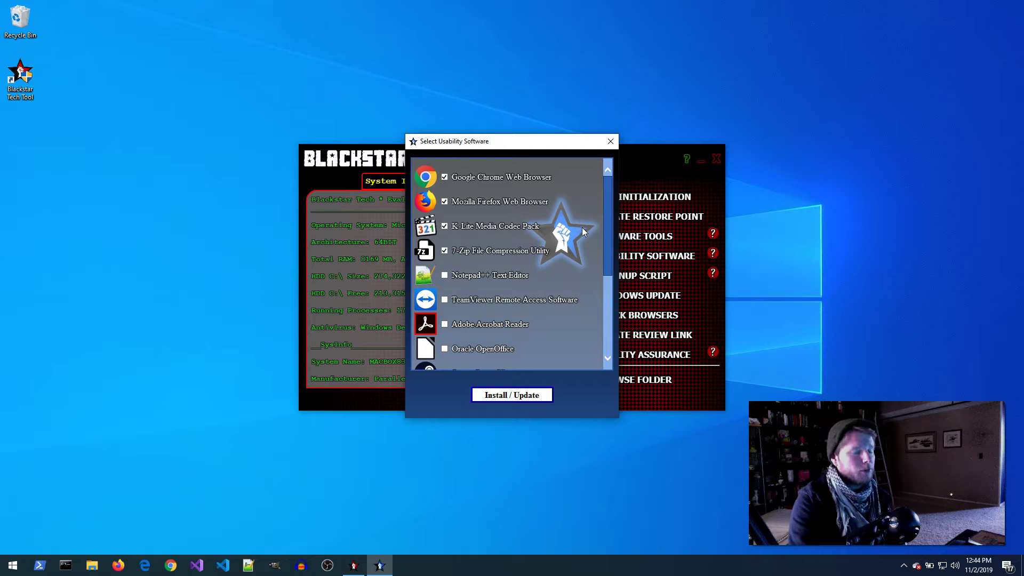
{"action": "mouse_move", "coordinate": [610, 225]}
{"action": "left_mouse_down"}
{"action": "mouse_move", "coordinate": [607, 312]}
{"action": "mouse_move", "coordinate": [603, 220]}
{"action": "left_mouse_up"}
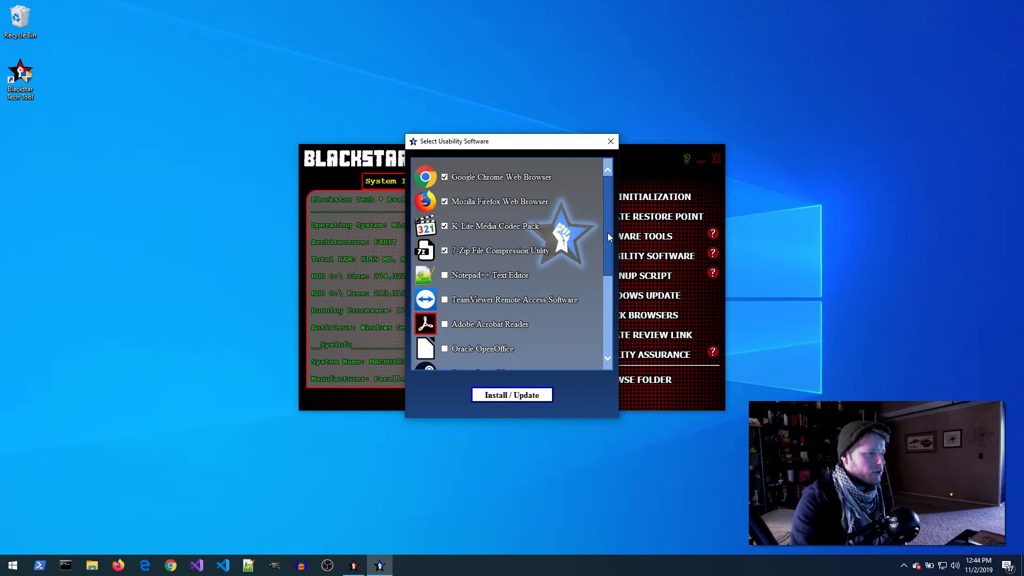
{"action": "left_click", "coordinate": [611, 142]}
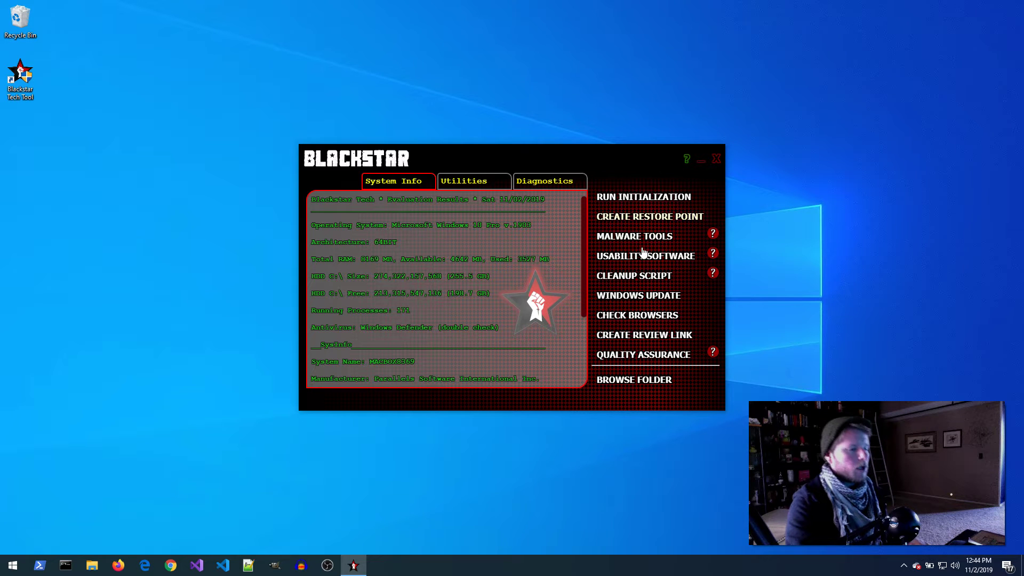
Run the cleanup script with DISM/SFC OS validation and close the system file verification console
{"action": "left_click", "coordinate": [629, 277]}
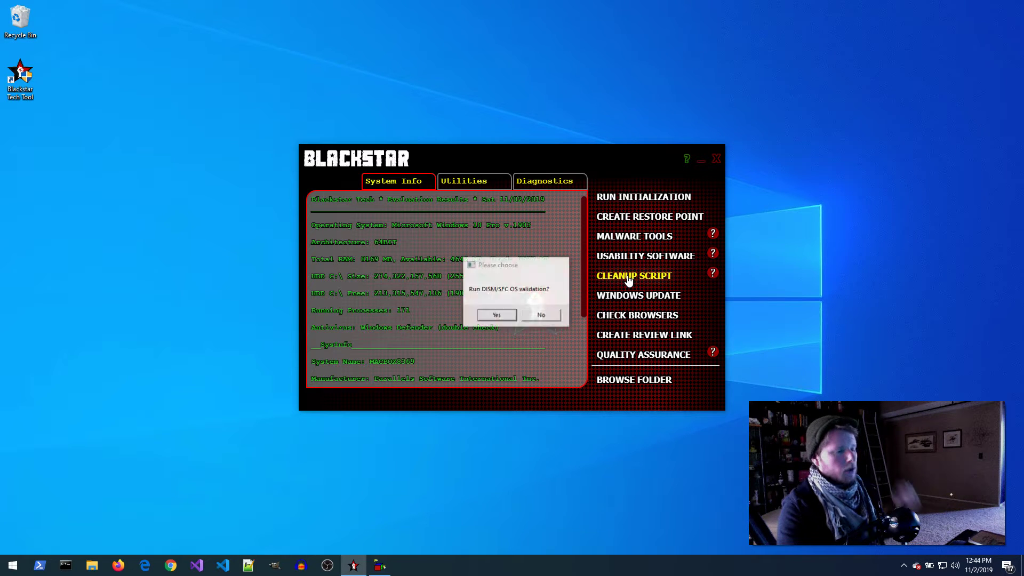
{"action": "left_click", "coordinate": [497, 315]}
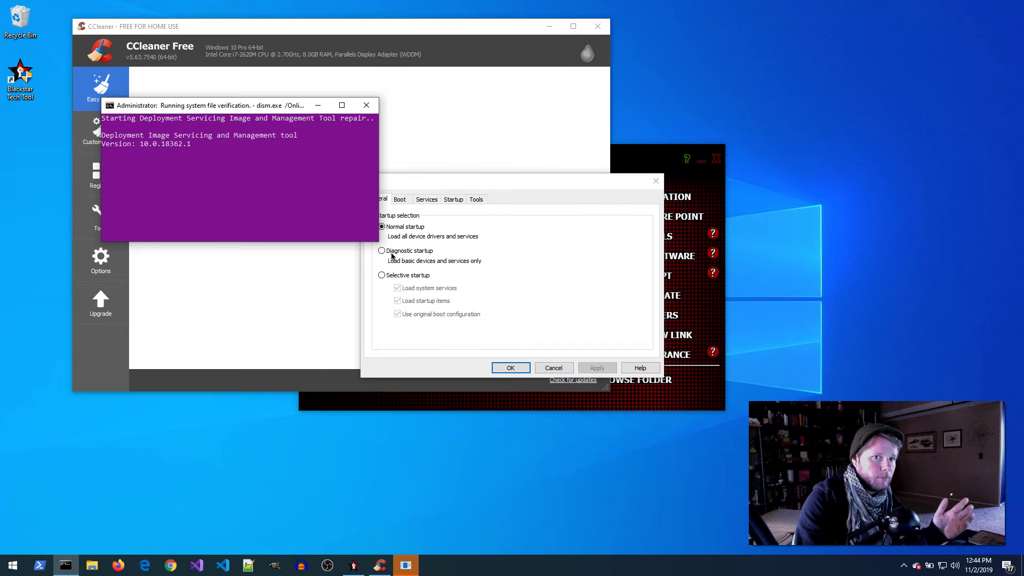
{"action": "left_click", "coordinate": [368, 106]}
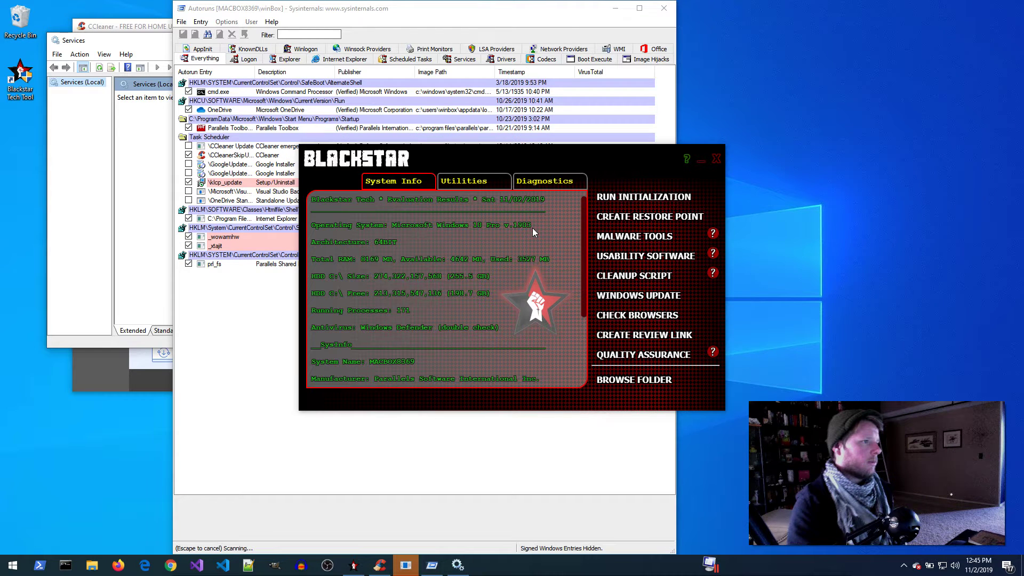
Review the scheduled tasks in Autoruns, move System Configuration aside with its services listed, and close Autoruns
{"action": "left_click", "coordinate": [408, 59]}
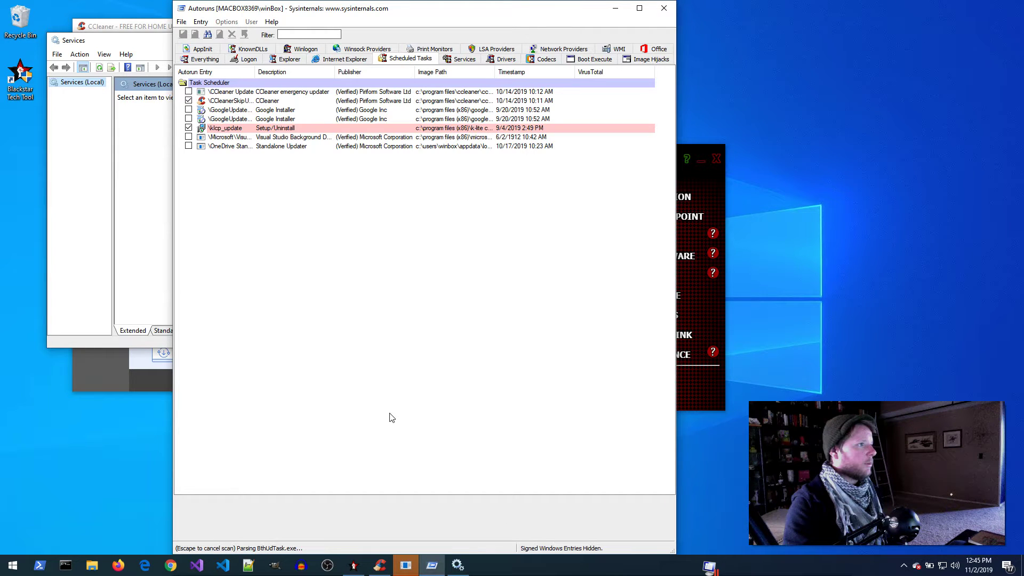
{"action": "left_click", "coordinate": [409, 565]}
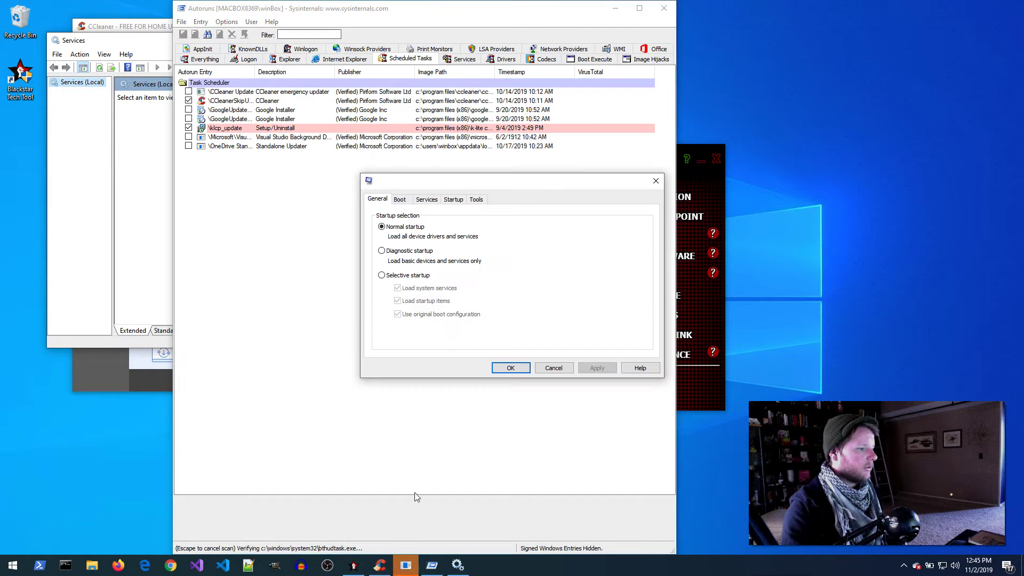
{"action": "left_click", "coordinate": [427, 199]}
{"action": "left_click_drag", "start_coordinate": [553, 179], "coordinate": [757, 97]}
{"action": "left_click", "coordinate": [525, 23]}
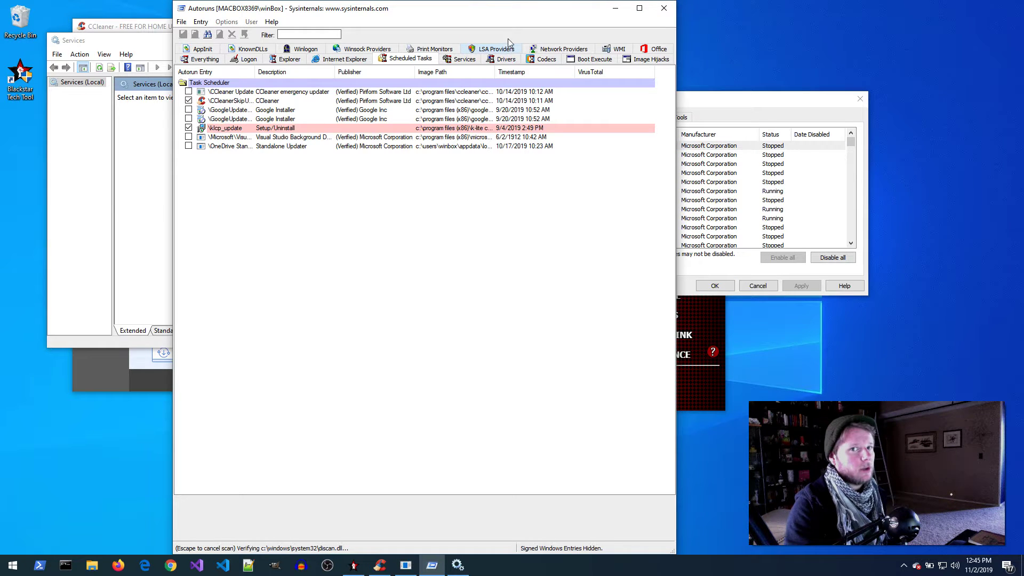
{"action": "left_click", "coordinate": [660, 15]}
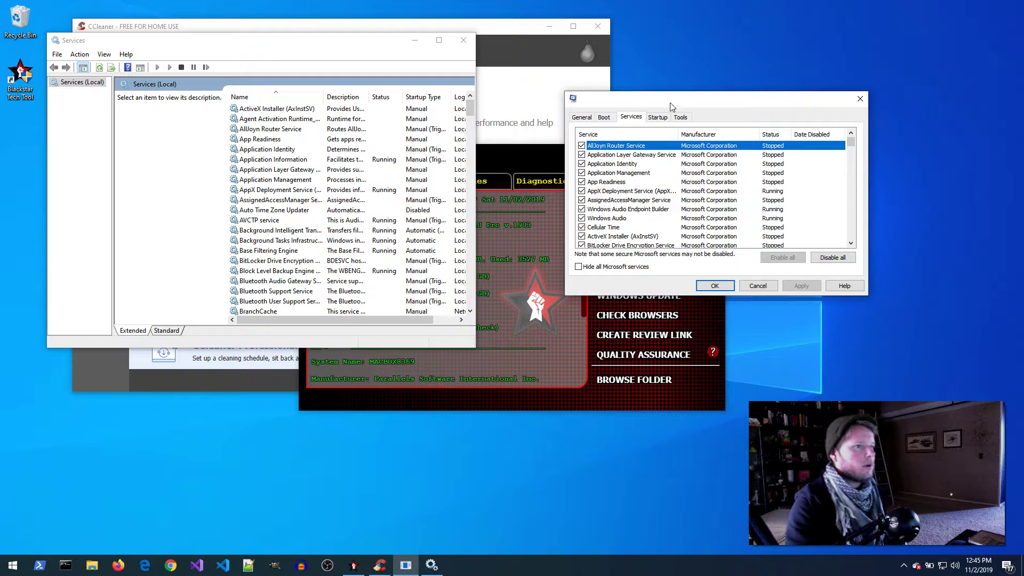
Inspect the non-Microsoft services sorted by status in System Configuration, and close it and the Services console
{"action": "left_click", "coordinate": [613, 272]}
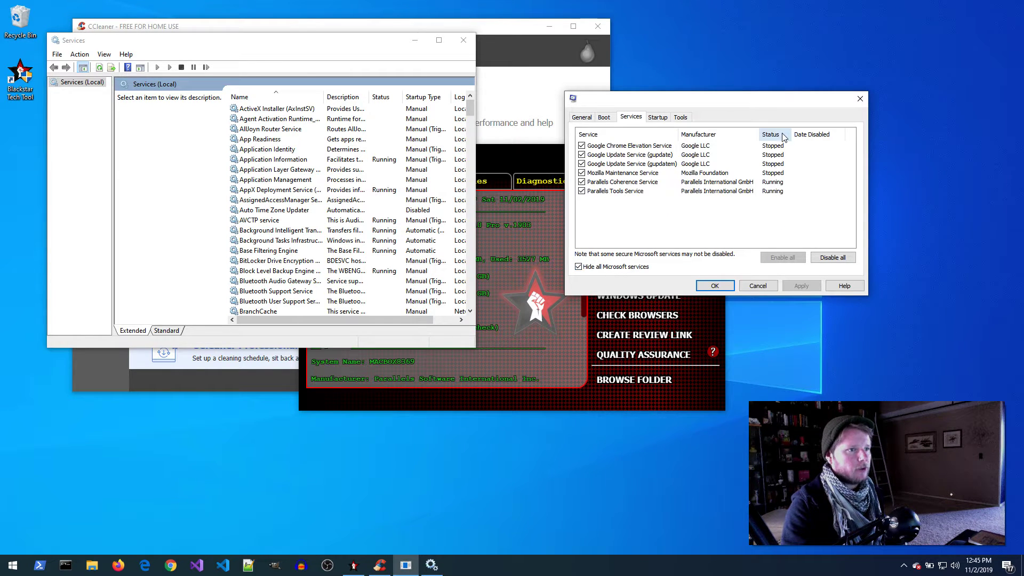
{"action": "left_click", "coordinate": [781, 135]}
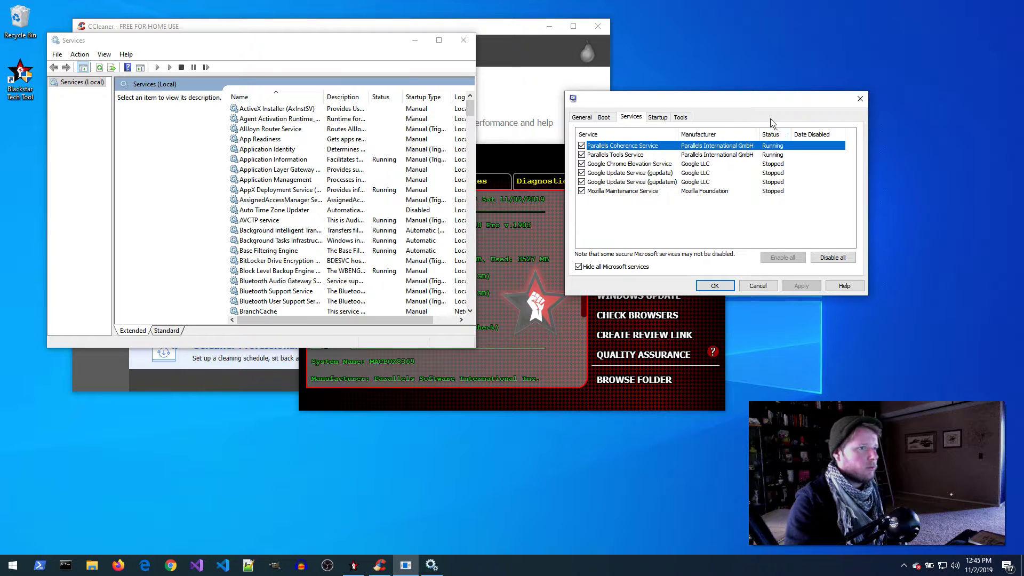
{"action": "left_click", "coordinate": [295, 170]}
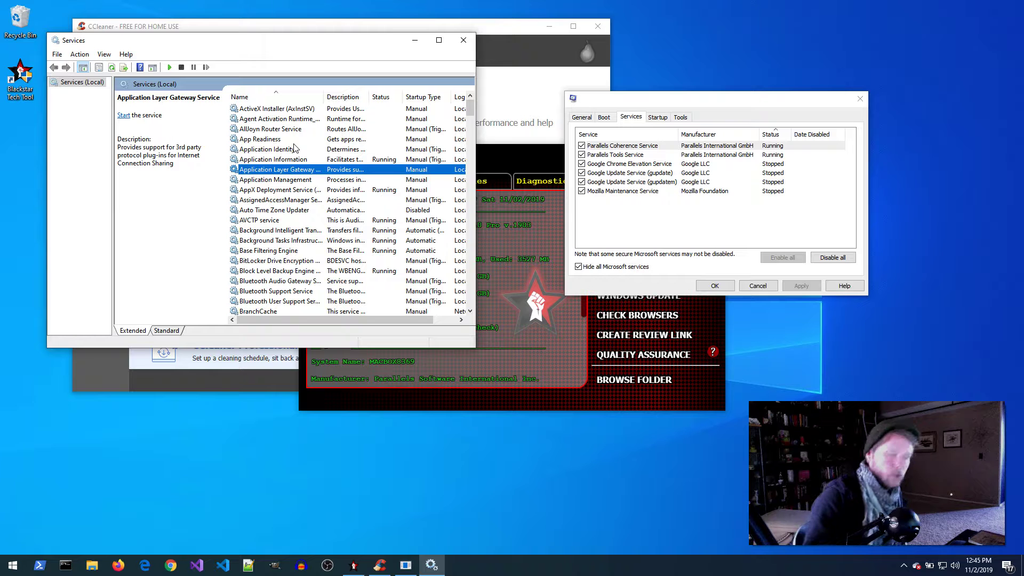
{"action": "left_click", "coordinate": [463, 41]}
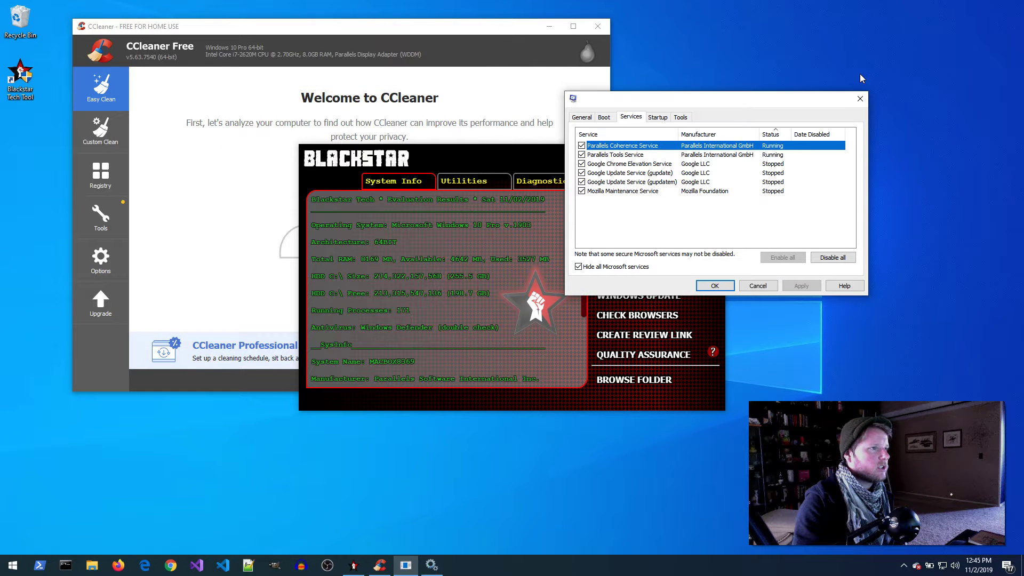
{"action": "left_click", "coordinate": [859, 99]}
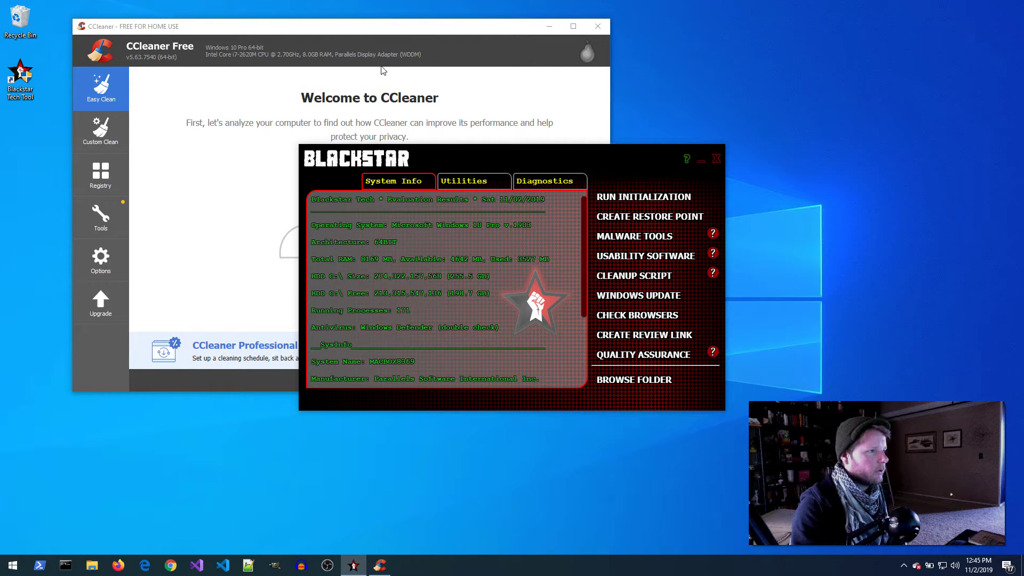
Look through CCleaner's custom clean options, startup programs and browser plugins, and close CCleaner without cleaning
{"action": "left_click", "coordinate": [392, 35]}
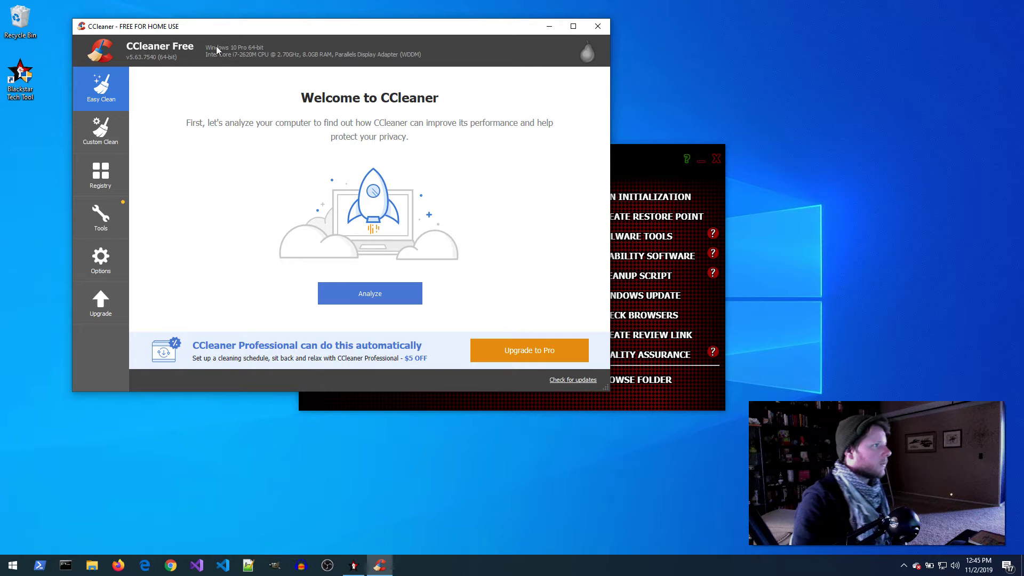
{"action": "left_click", "coordinate": [102, 142]}
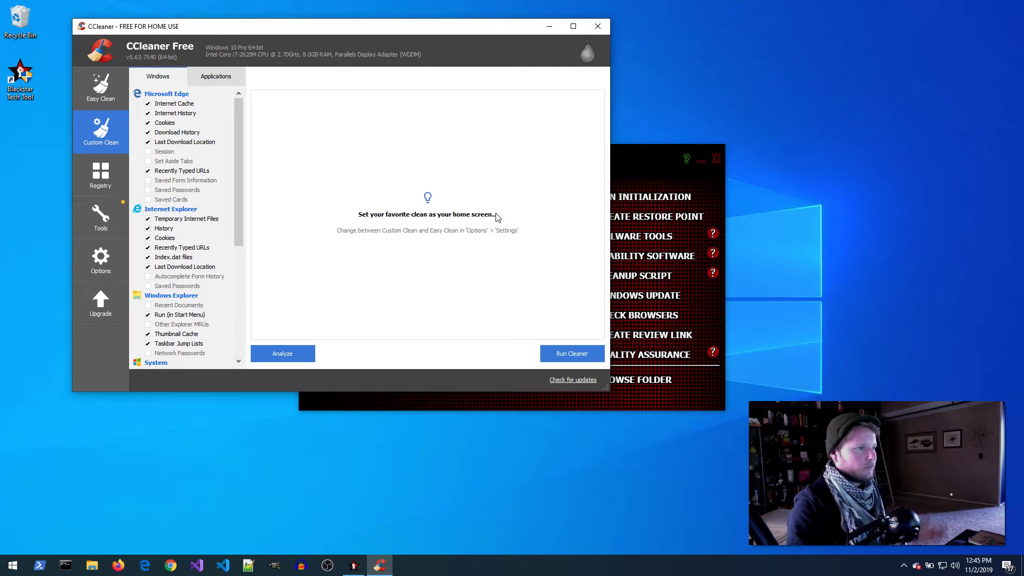
{"action": "left_click", "coordinate": [101, 216]}
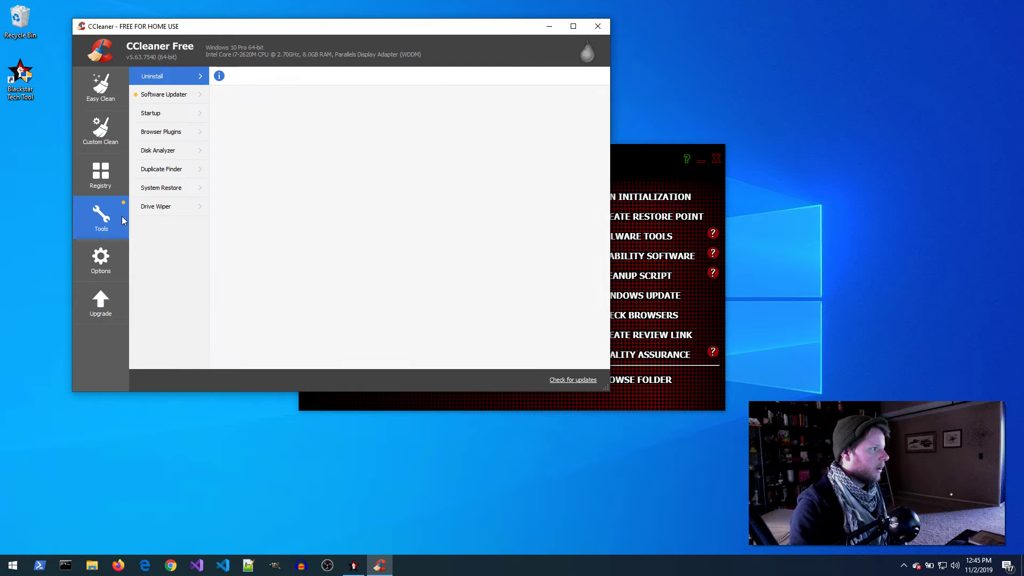
{"action": "left_click", "coordinate": [152, 113]}
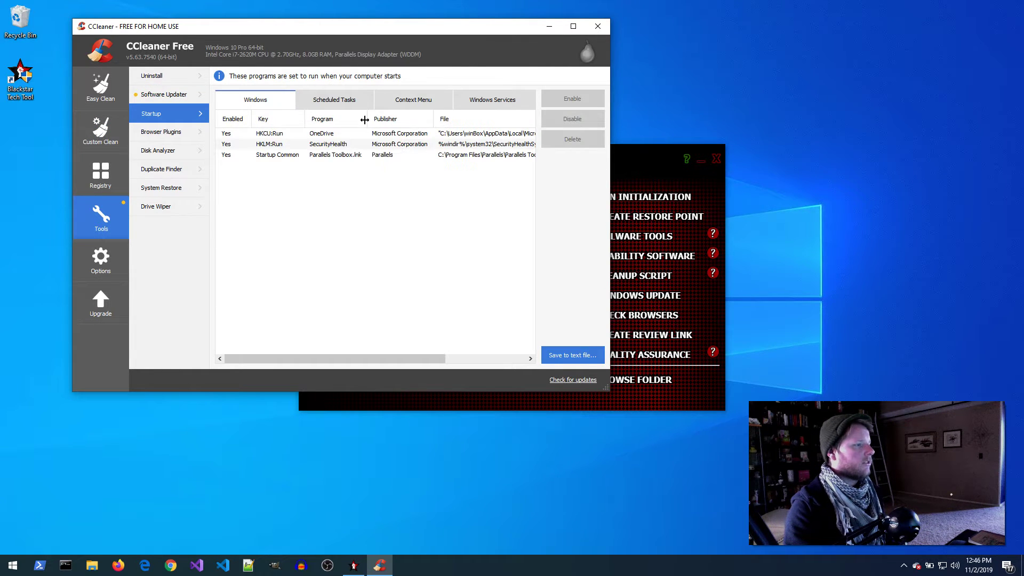
{"action": "left_click", "coordinate": [200, 138]}
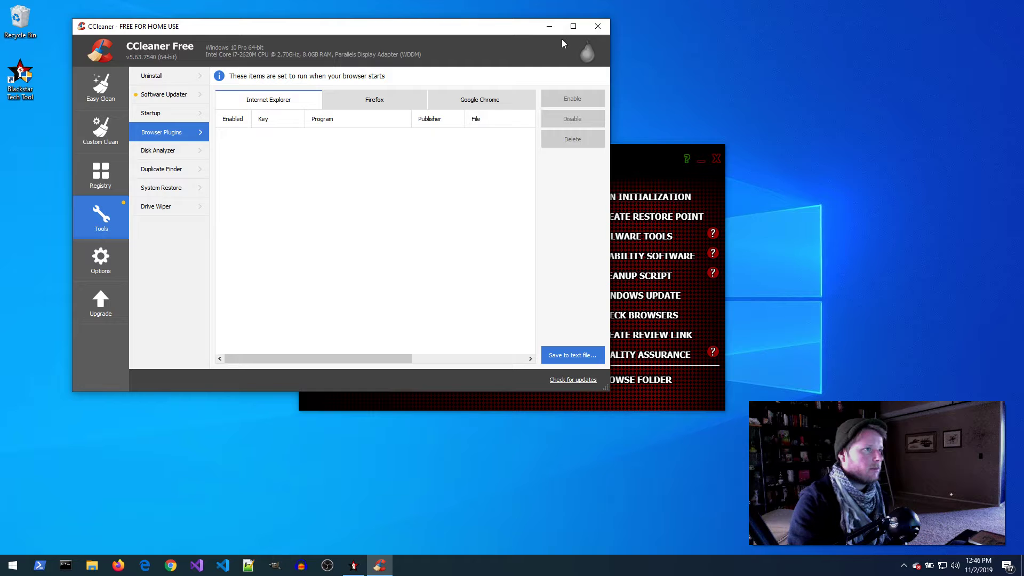
{"action": "left_click", "coordinate": [598, 27]}
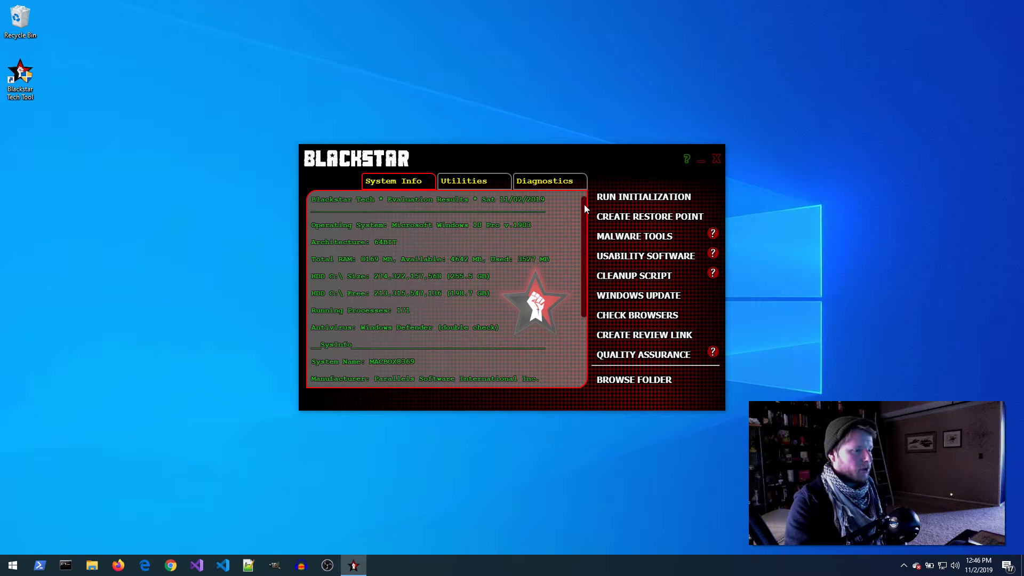
Bring up the Windows Update settings from the Blackstar tool and close them
{"action": "left_click", "coordinate": [636, 296]}
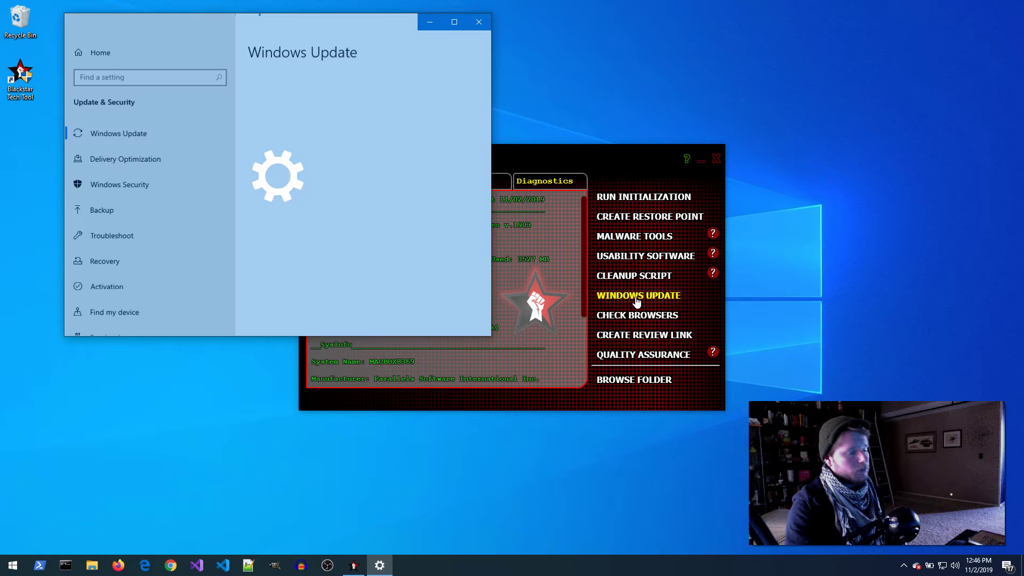
{"action": "left_click", "coordinate": [479, 23]}
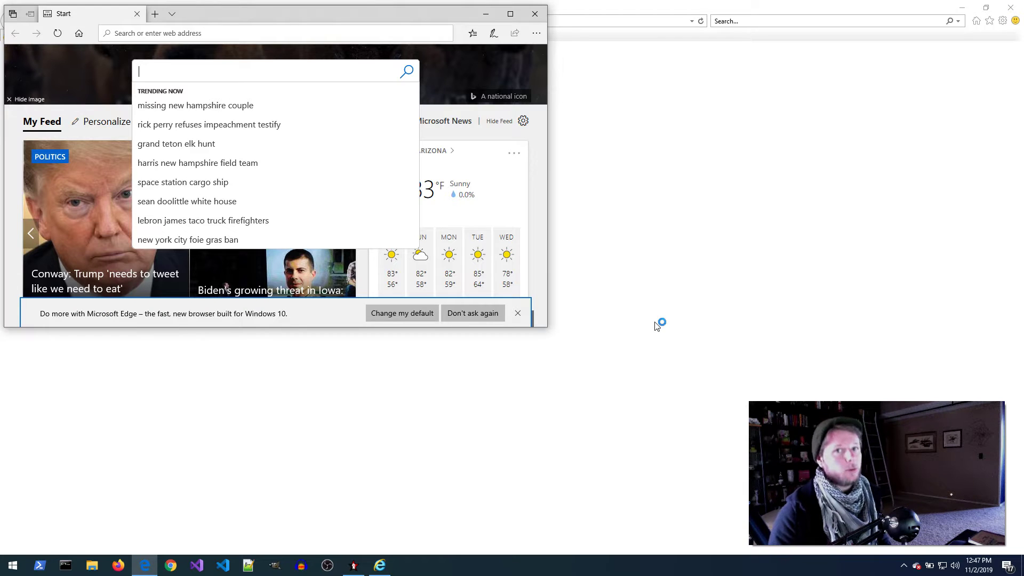
Close the Edge, Internet Explorer and Firefox windows opened by the browser check
{"action": "left_click", "coordinate": [538, 13]}
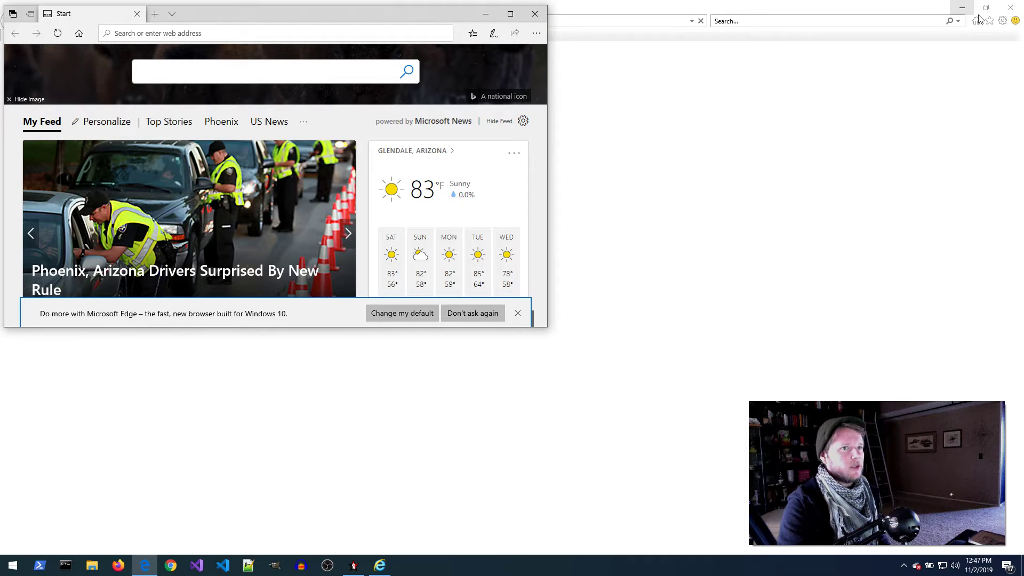
{"action": "left_click", "coordinate": [1010, 7]}
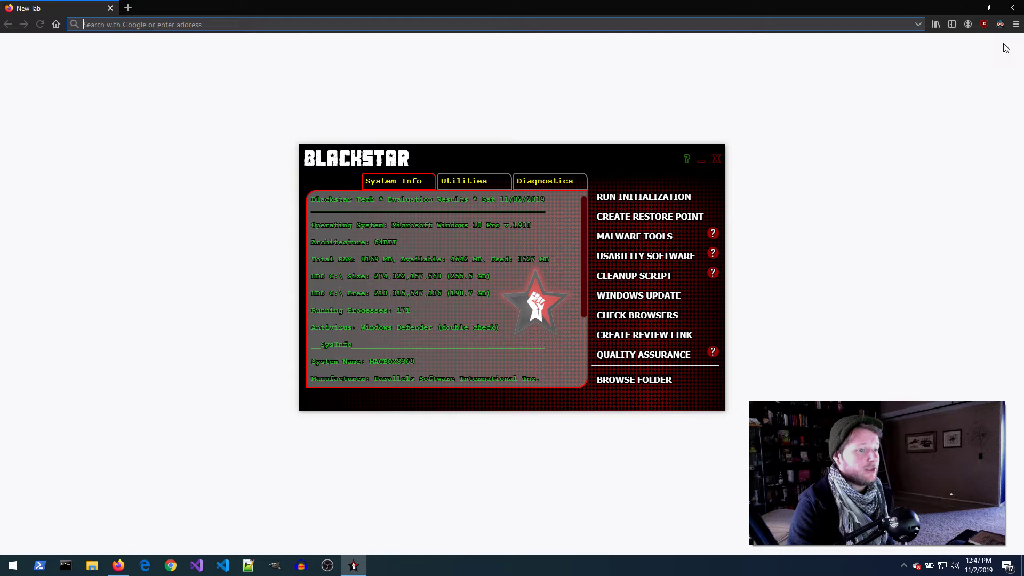
{"action": "left_click", "coordinate": [1012, 8]}
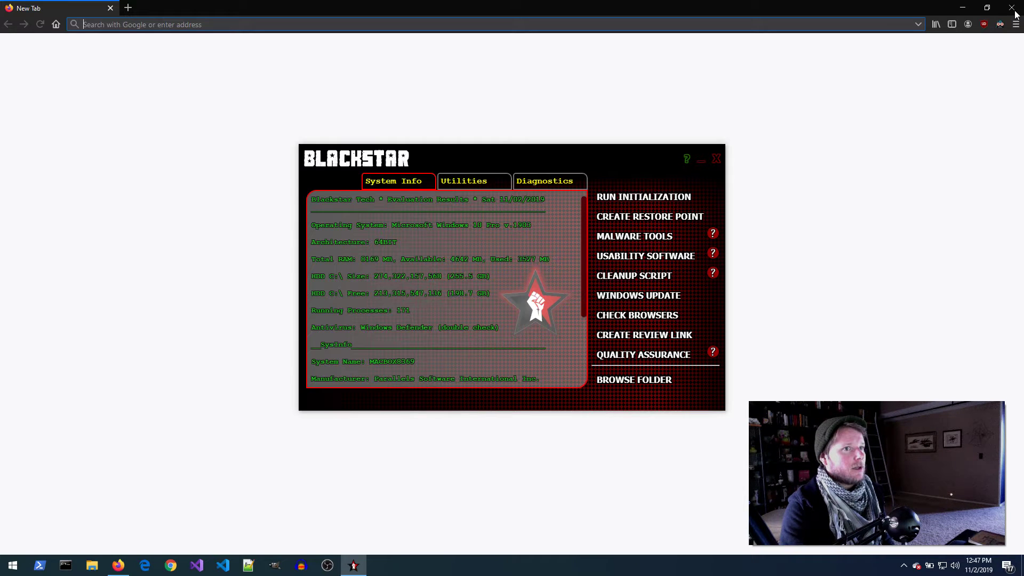
{"action": "left_click", "coordinate": [1013, 9]}
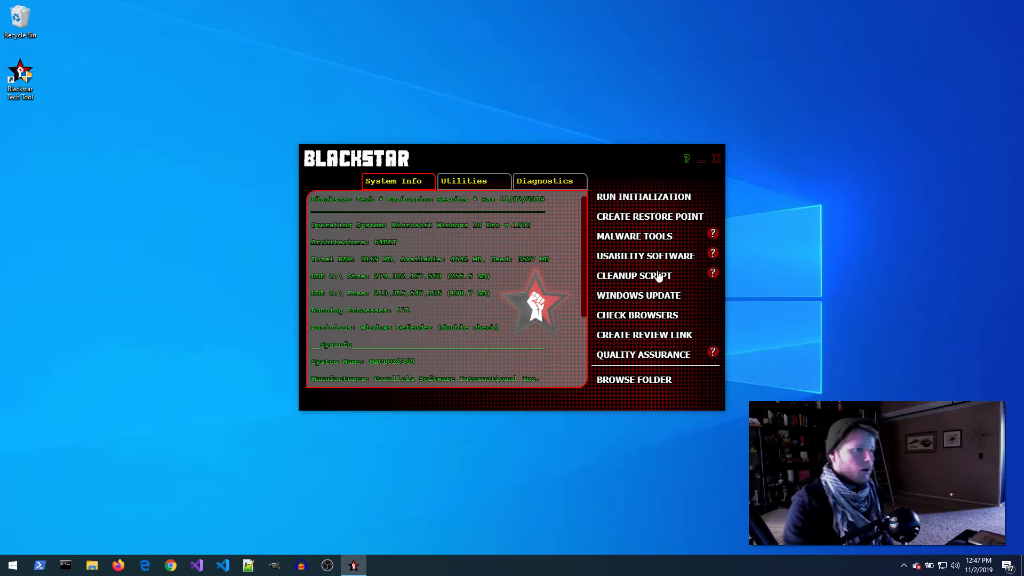
Start creating a review link and copy the Place ID of the Betty Ford Center in Los Angeles from the Place ID Finder
{"action": "left_click", "coordinate": [663, 337]}
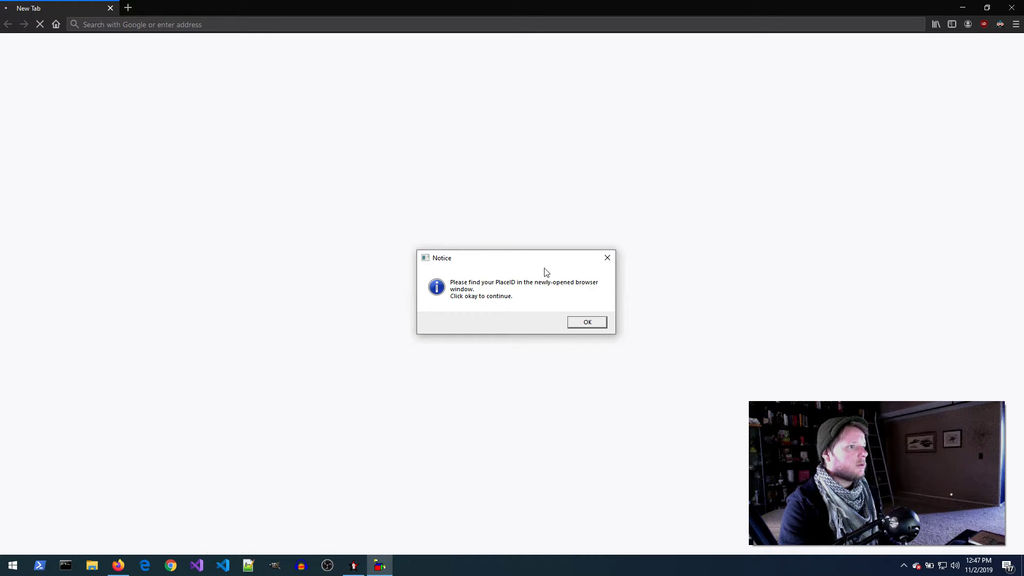
{"action": "left_click_drag", "start_coordinate": [530, 259], "coordinate": [716, 245]}
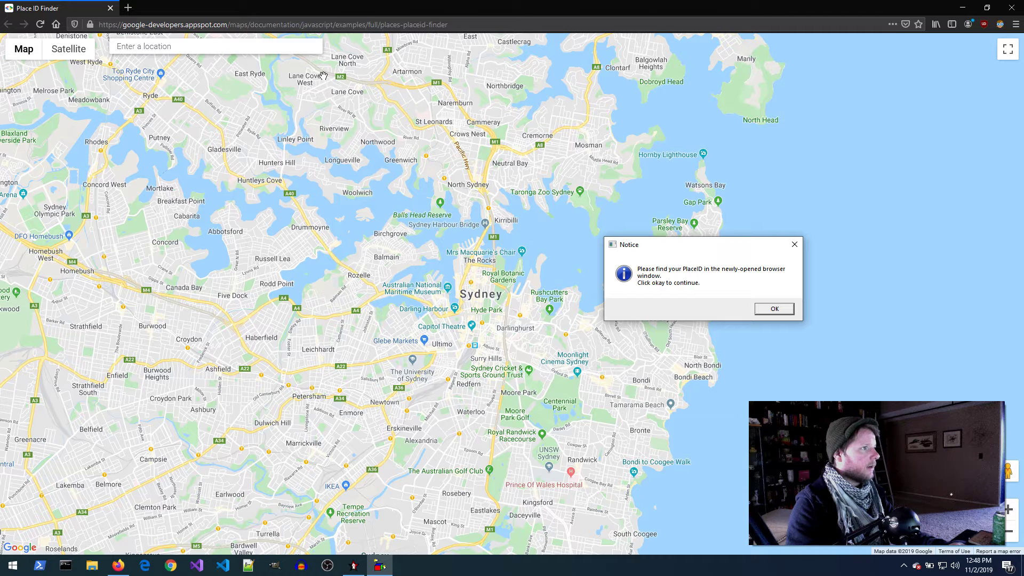
{"action": "left_click", "coordinate": [294, 50]}
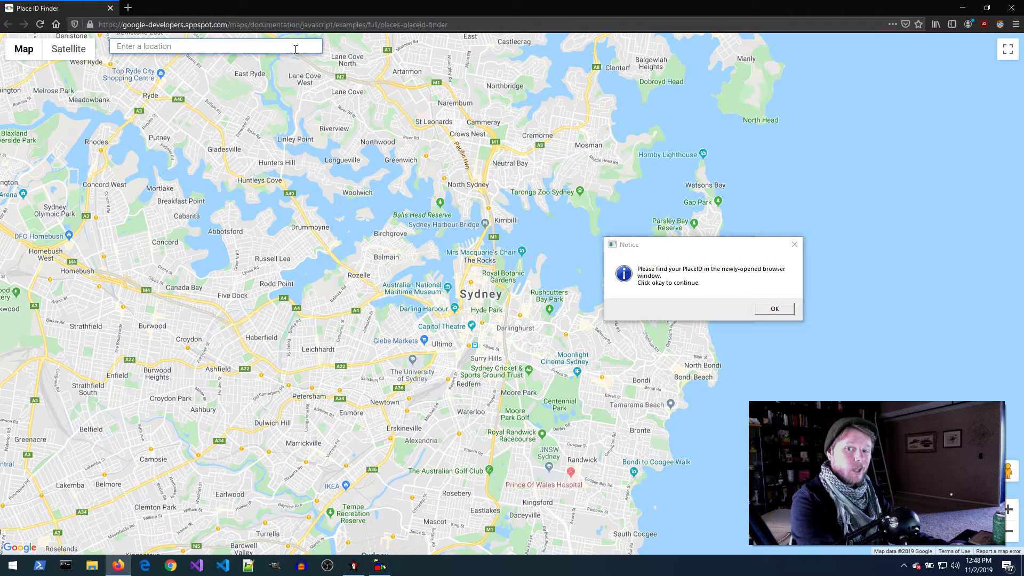
{"action": "type", "text": "betty ford"}
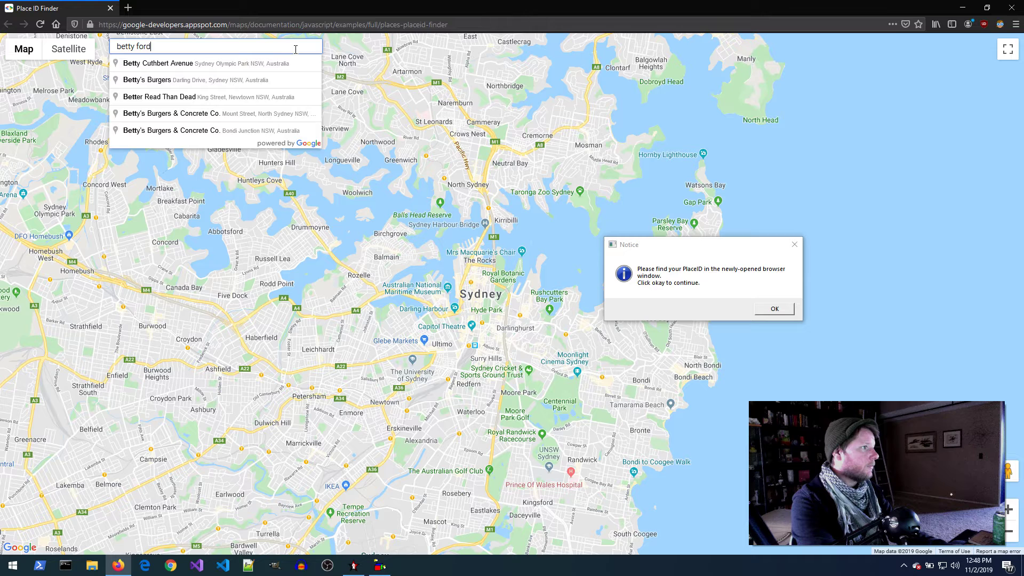
{"action": "type", "text": " center"}
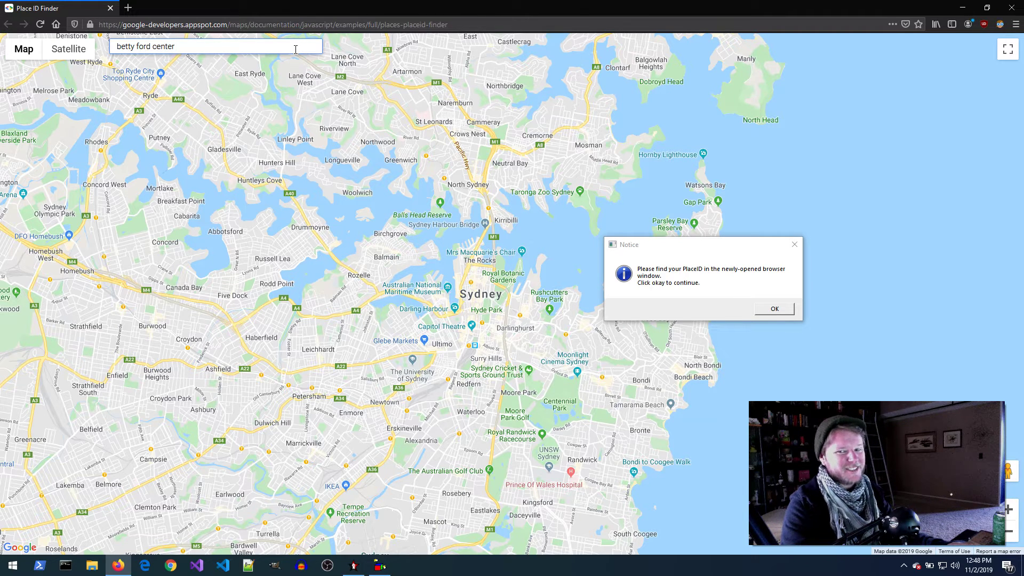
{"action": "key", "text": "BackSpace"}
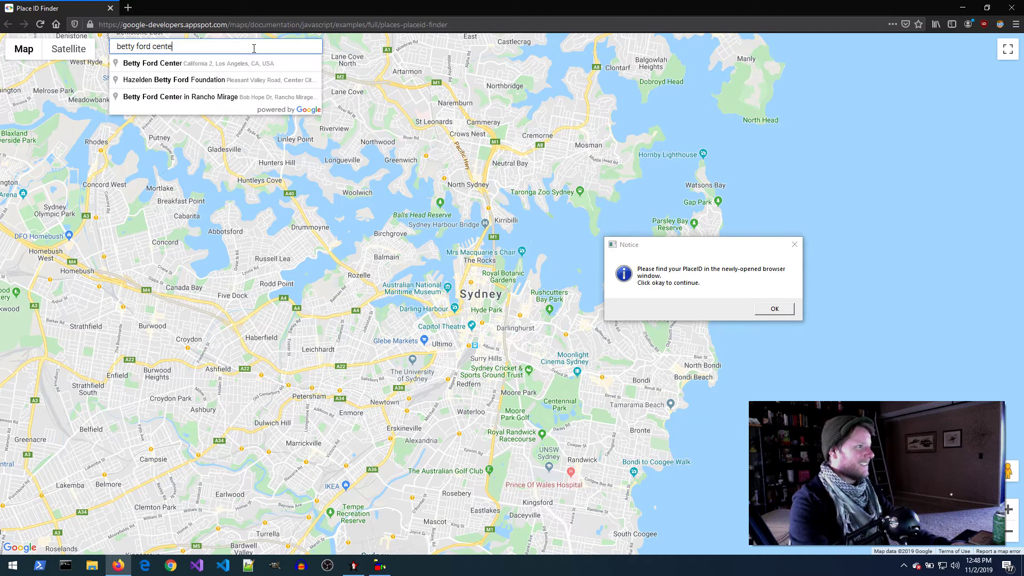
{"action": "left_click", "coordinate": [255, 64]}
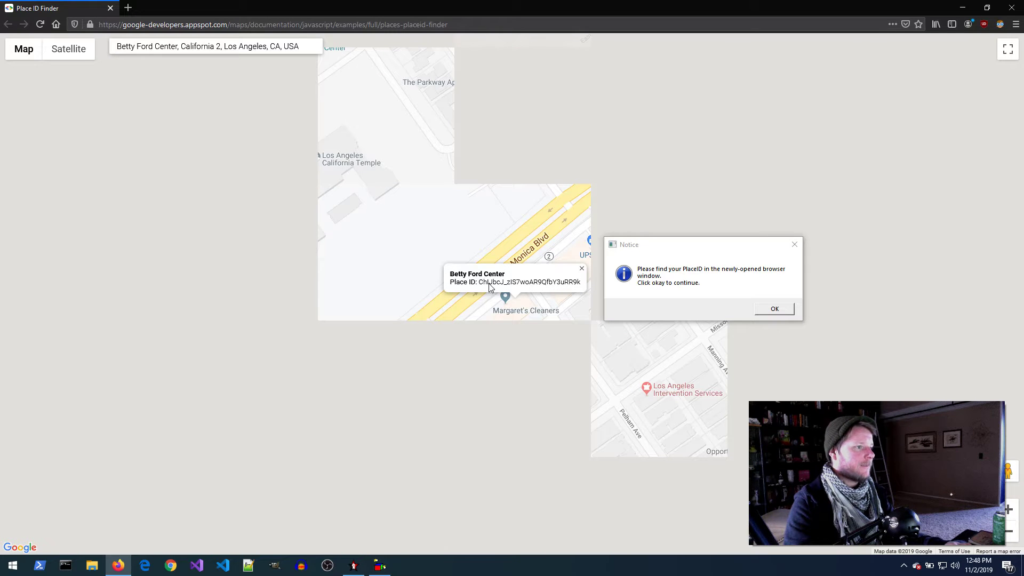
{"action": "double_click", "coordinate": [484, 283]}
{"action": "key", "text": "ctrl+c"}
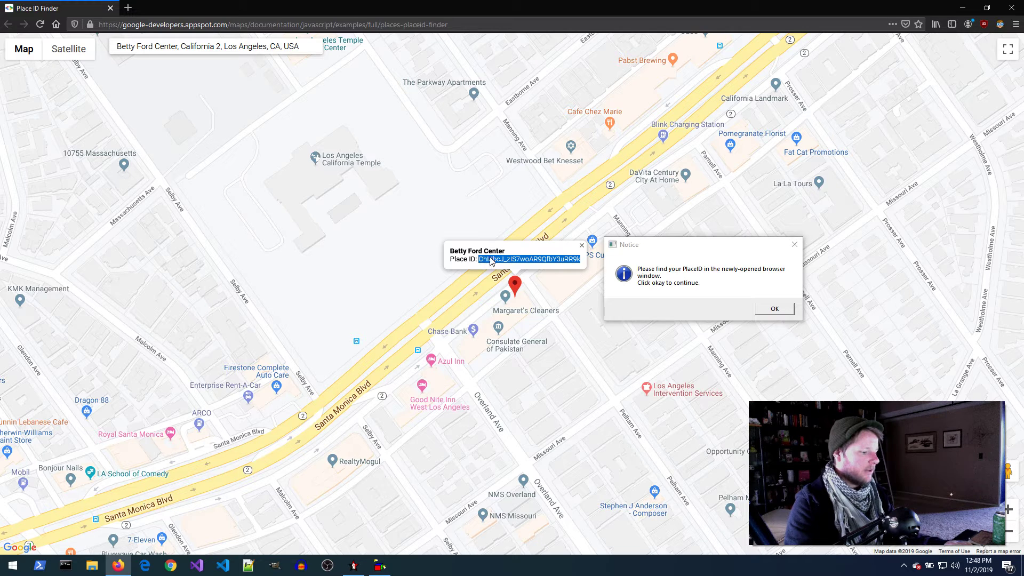
Supply the copied Google Place ID to the Review Link Generator, create the review shortcut and minimise the browser
{"action": "left_click", "coordinate": [775, 309]}
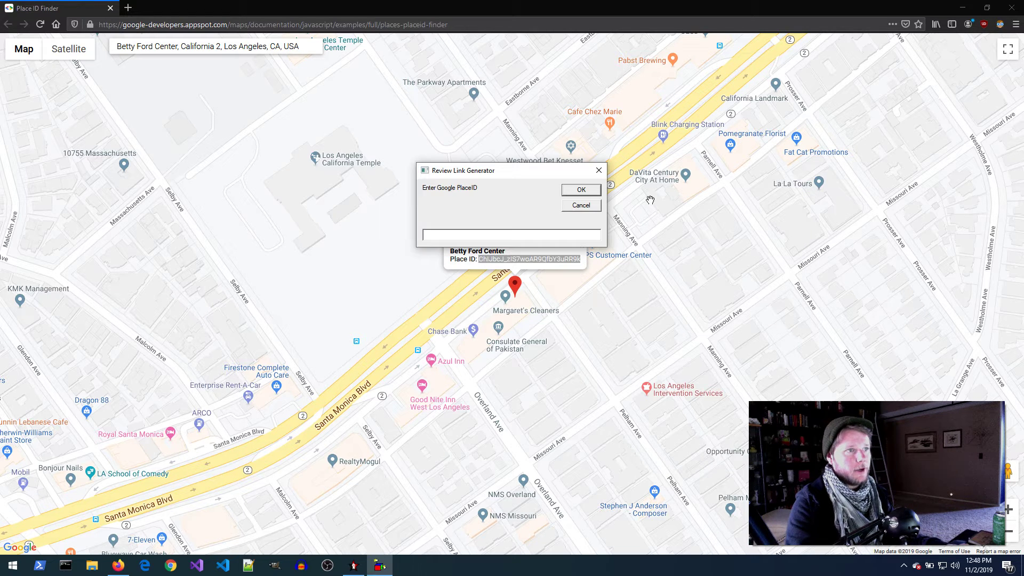
{"action": "key", "text": "ctrl+v"}
{"action": "left_click", "coordinate": [582, 190]}
{"action": "left_click", "coordinate": [963, 9]}
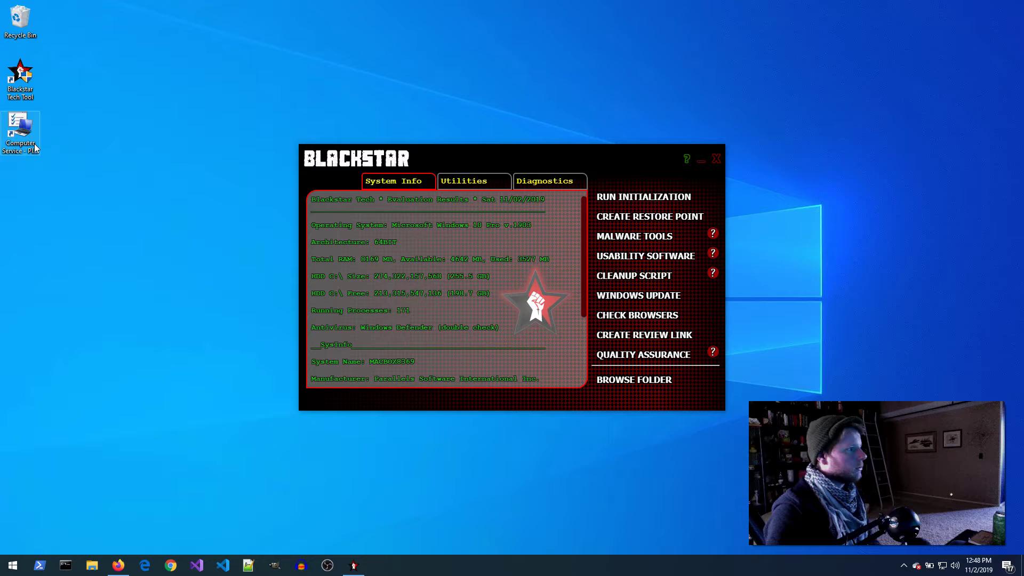
Bring back the Place ID Finder window in Firefox and close it
{"action": "left_click", "coordinate": [119, 566]}
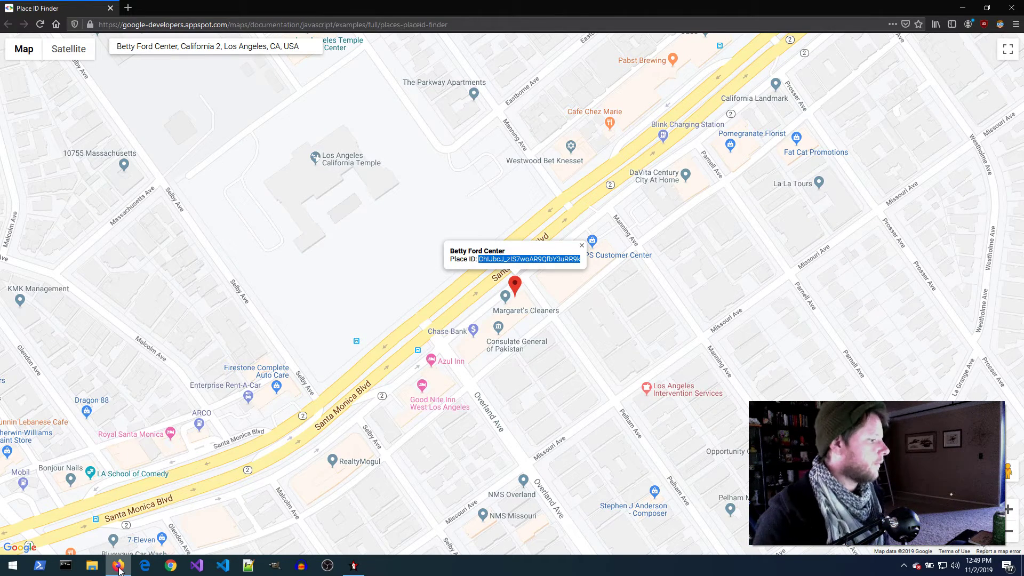
{"action": "left_click", "coordinate": [118, 568]}
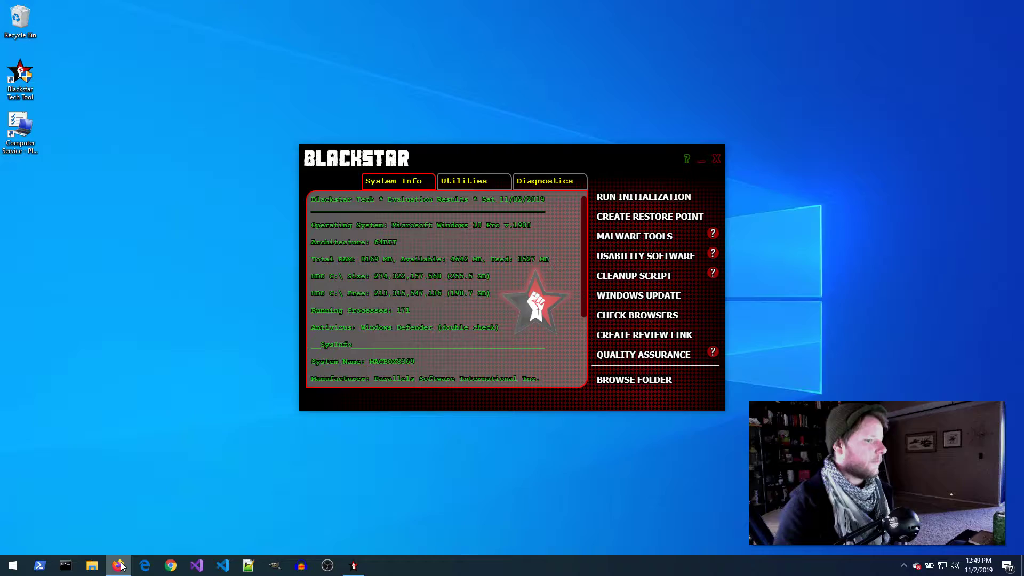
{"action": "double_click", "coordinate": [16, 134]}
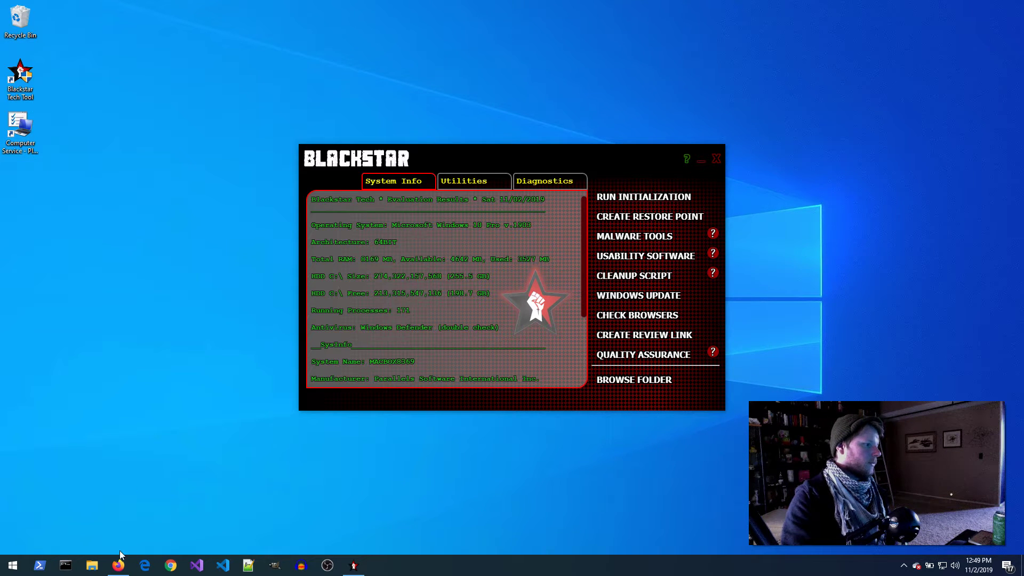
{"action": "left_click", "coordinate": [119, 567]}
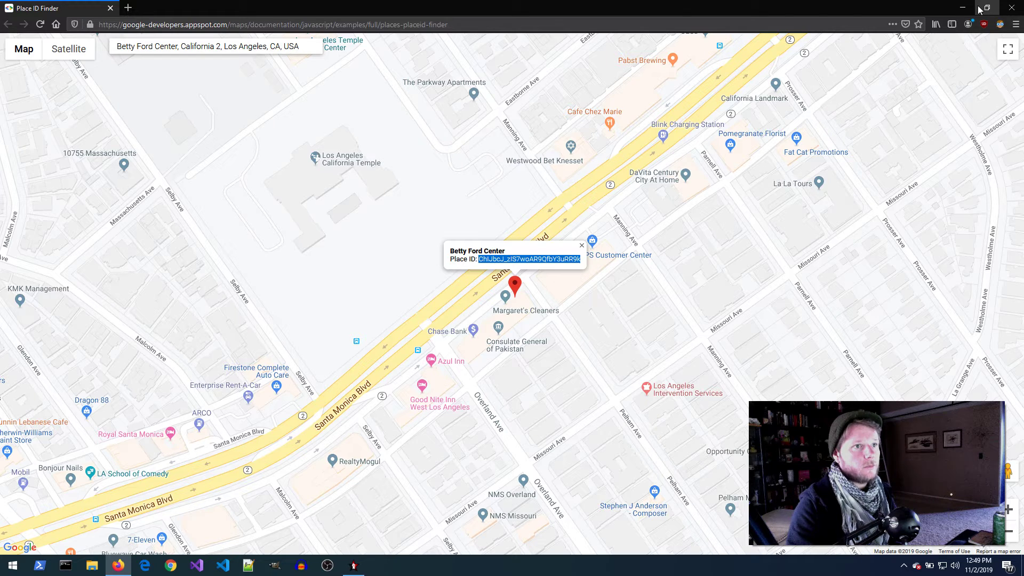
{"action": "left_click", "coordinate": [1011, 9]}
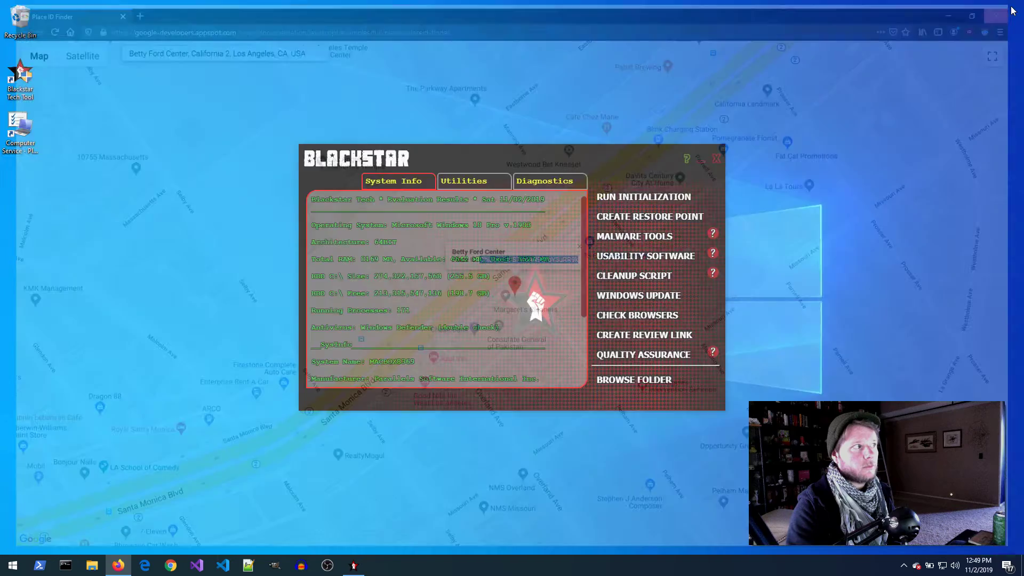
Open the new Computer Service review shortcut on the desktop to view its Google review page, and close the browser
{"action": "left_click", "coordinate": [23, 127]}
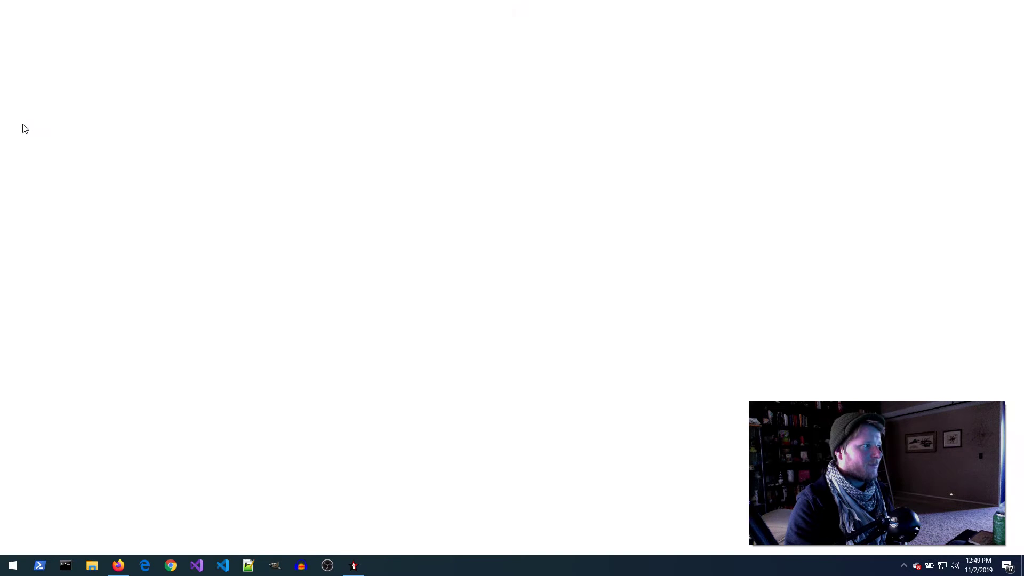
{"action": "right_click", "coordinate": [21, 123]}
{"action": "left_click", "coordinate": [303, 16]}
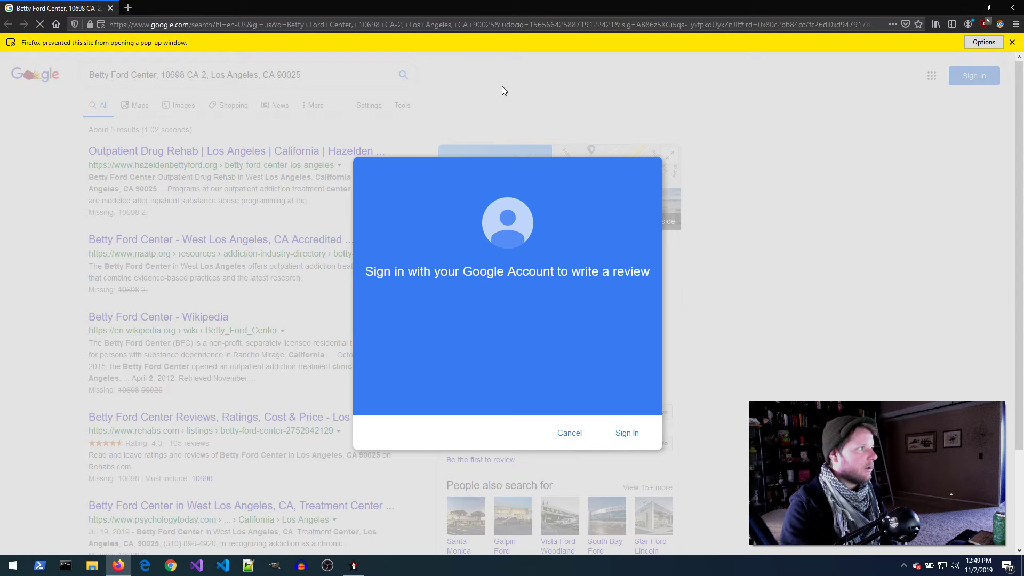
{"action": "left_click", "coordinate": [1008, 9]}
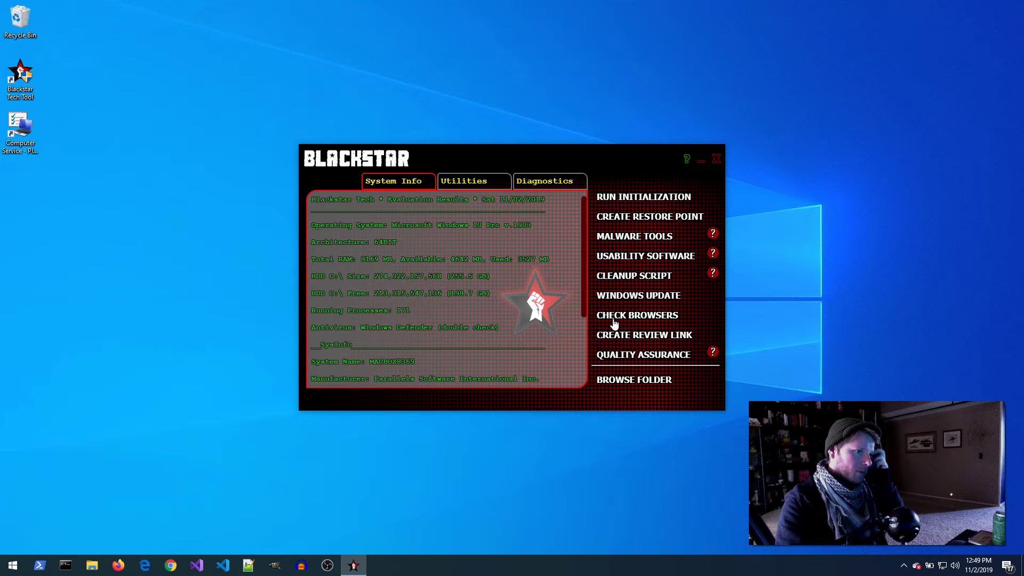
Start the Quality Assurance check, allow Windows Command Processor to make changes and acknowledge the antivirus recommendation
{"action": "left_click", "coordinate": [675, 361]}
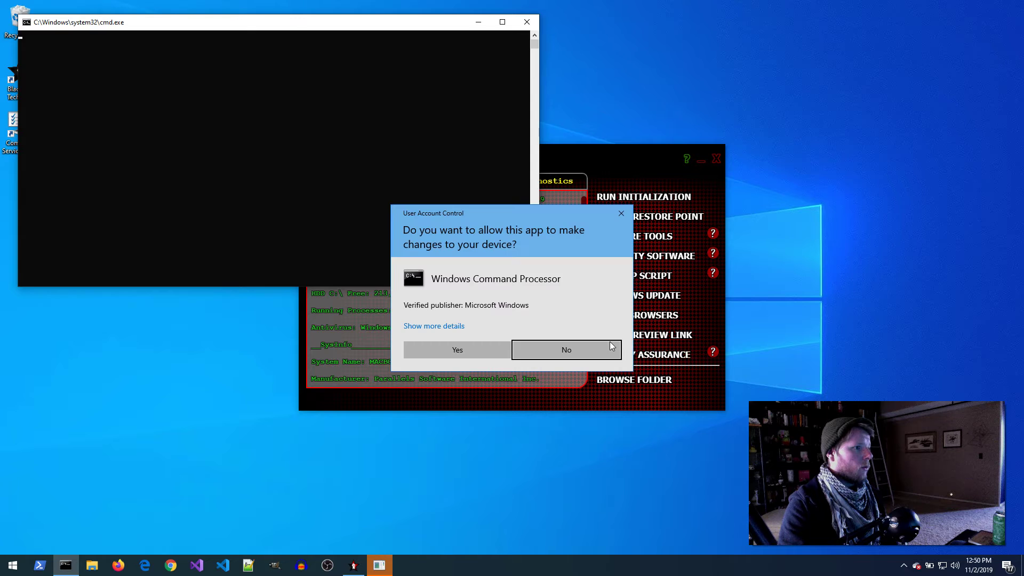
{"action": "left_click", "coordinate": [492, 347]}
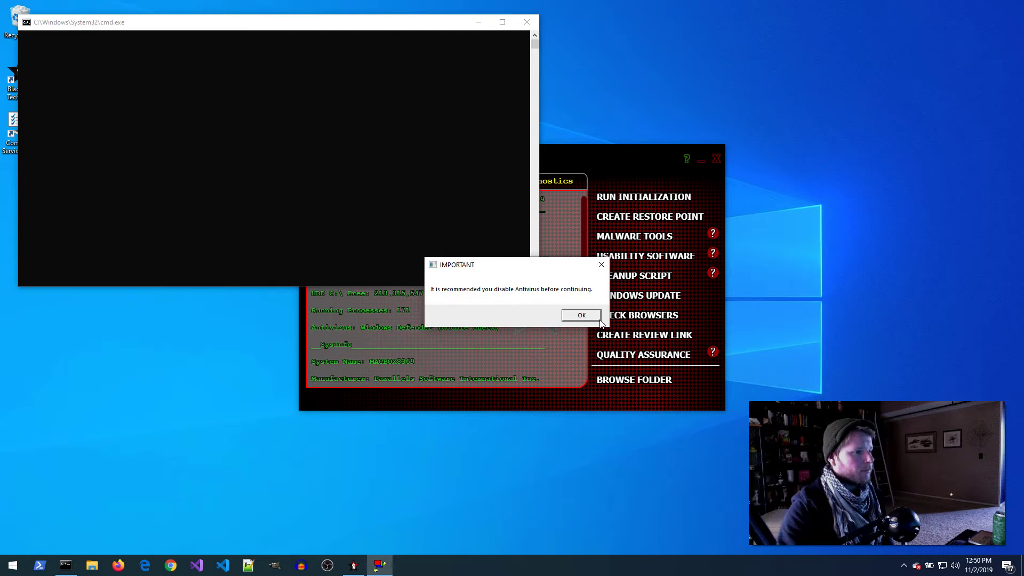
{"action": "left_click", "coordinate": [581, 315]}
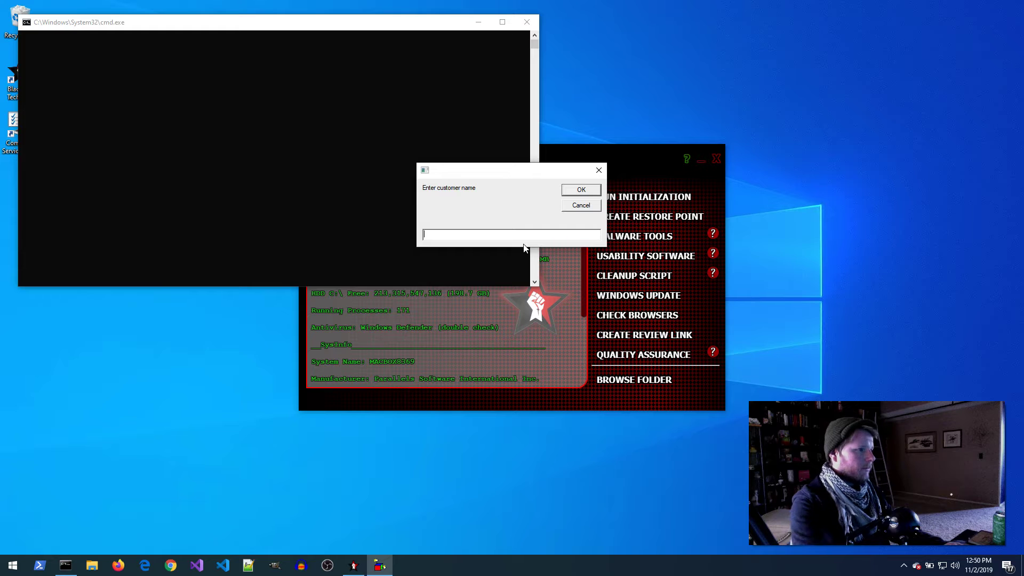
Enter the customer's name and the work order number for the quality assurance report
{"action": "type", "text": "Fakerston, Boi"}
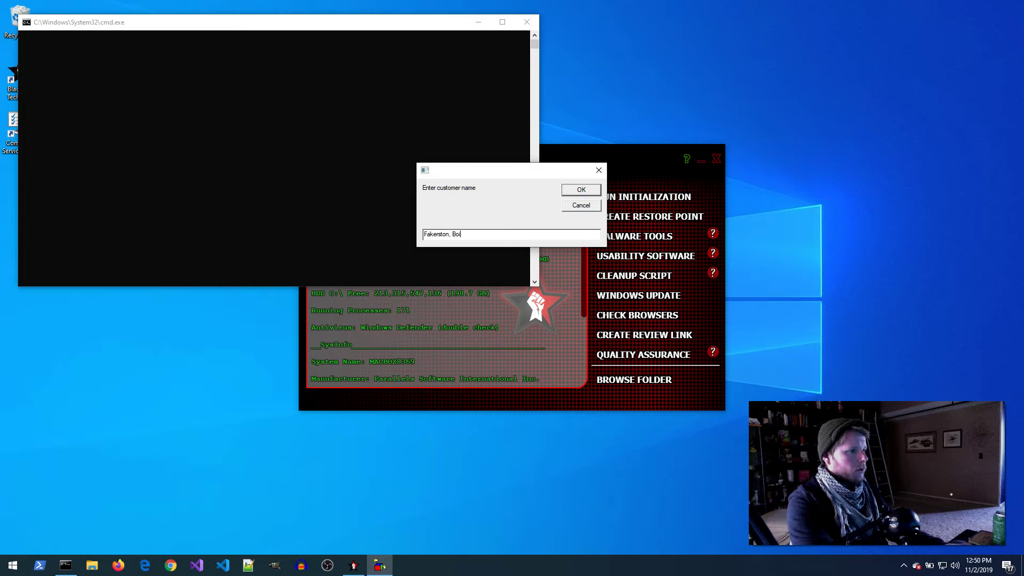
{"action": "key", "text": "Return"}
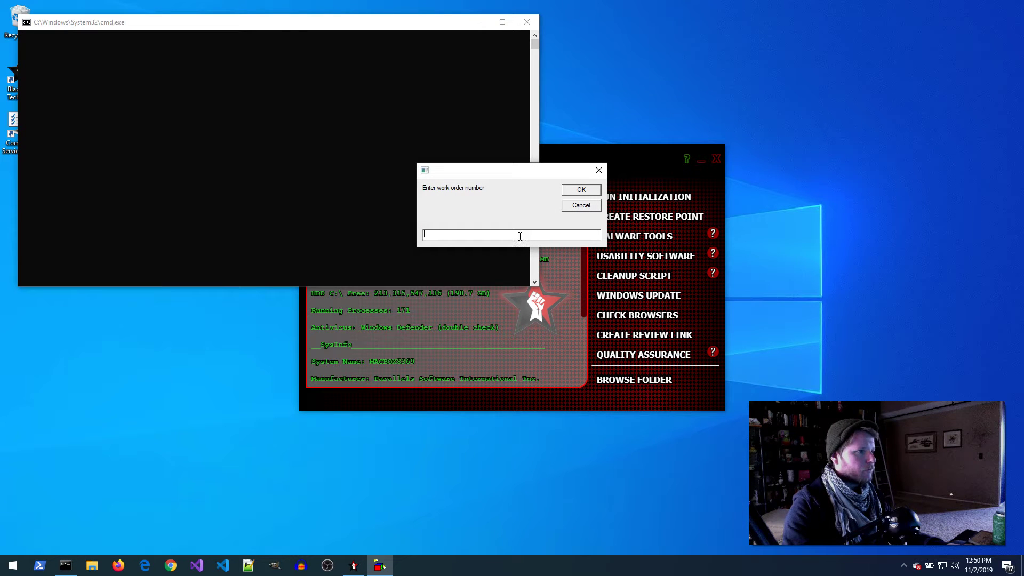
{"action": "type", "text": "1234"}
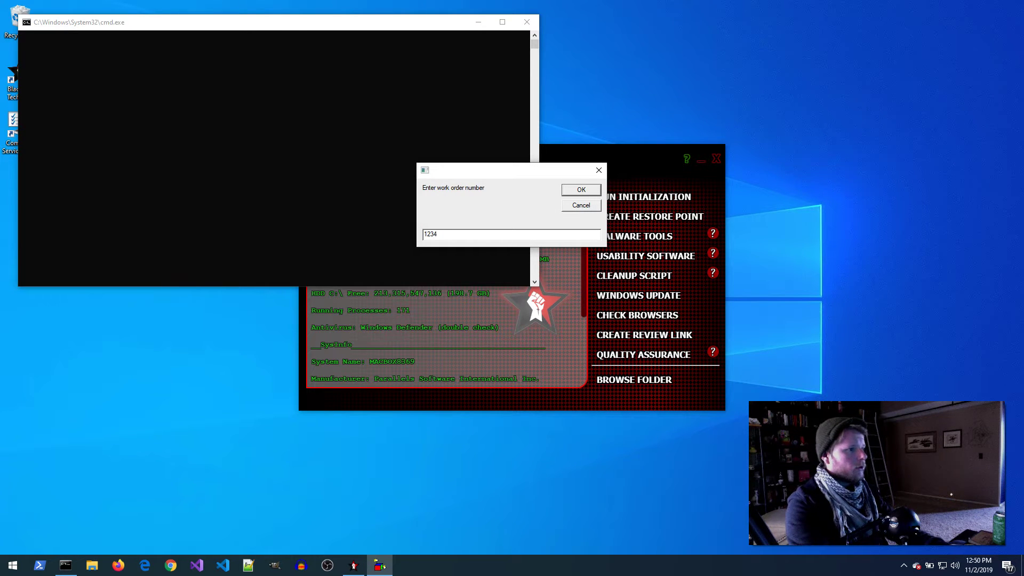
{"action": "key", "text": "Return"}
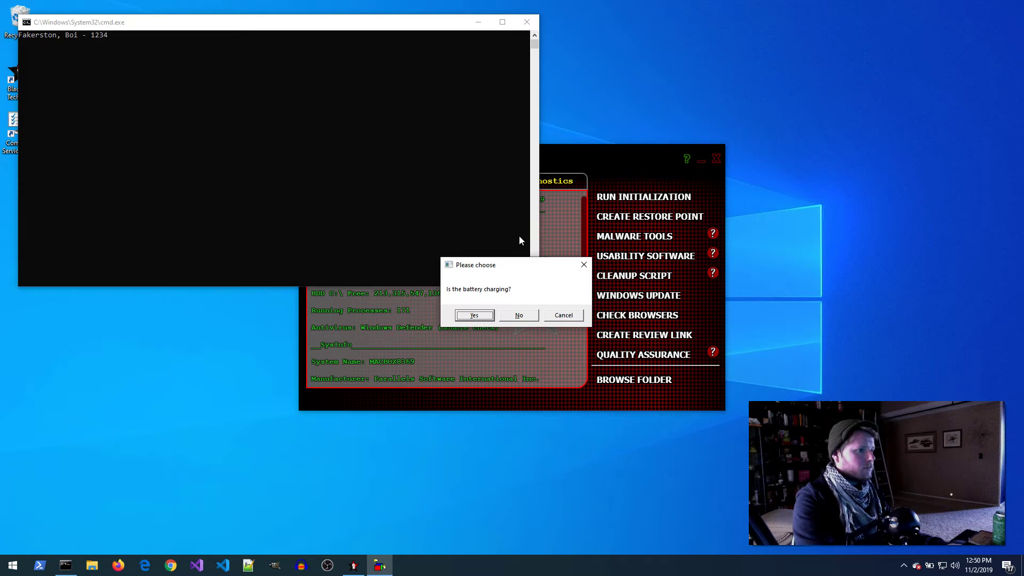
Answer Yes to the checks on battery charging, two reboots, system cleanliness, system fans, and keyboard and mouse response
{"action": "left_click", "coordinate": [485, 316]}
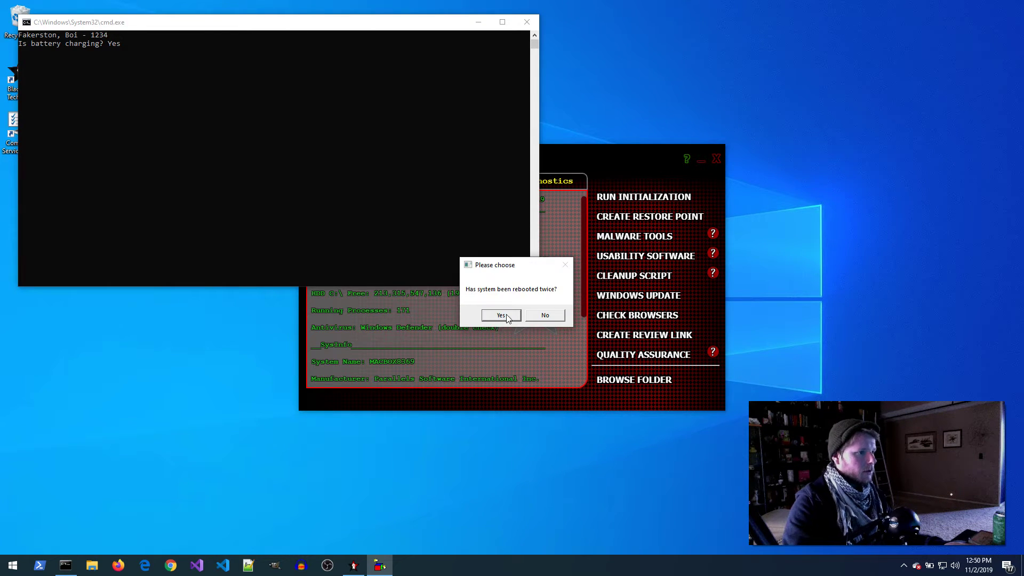
{"action": "left_click", "coordinate": [507, 315]}
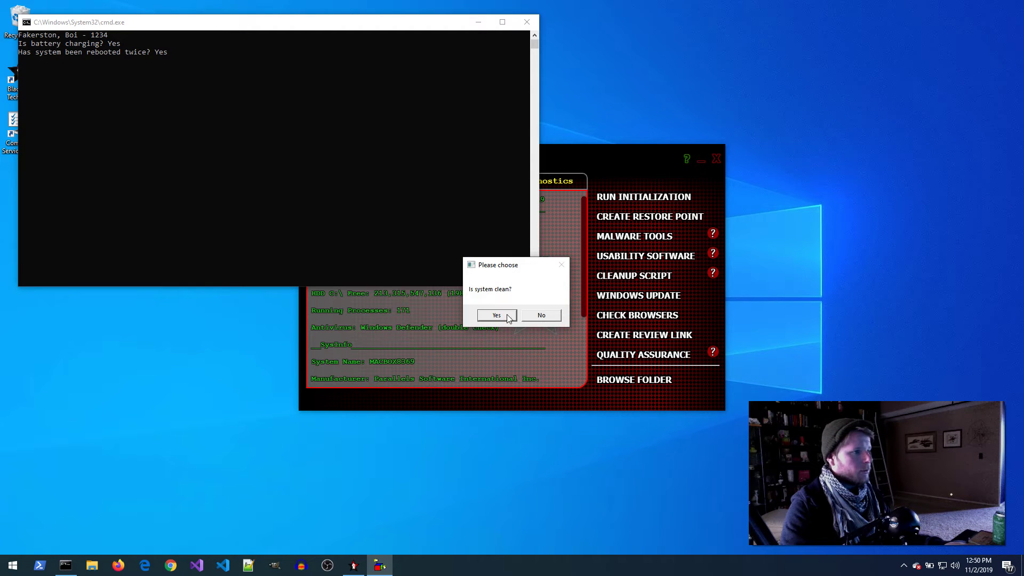
{"action": "left_click", "coordinate": [507, 315]}
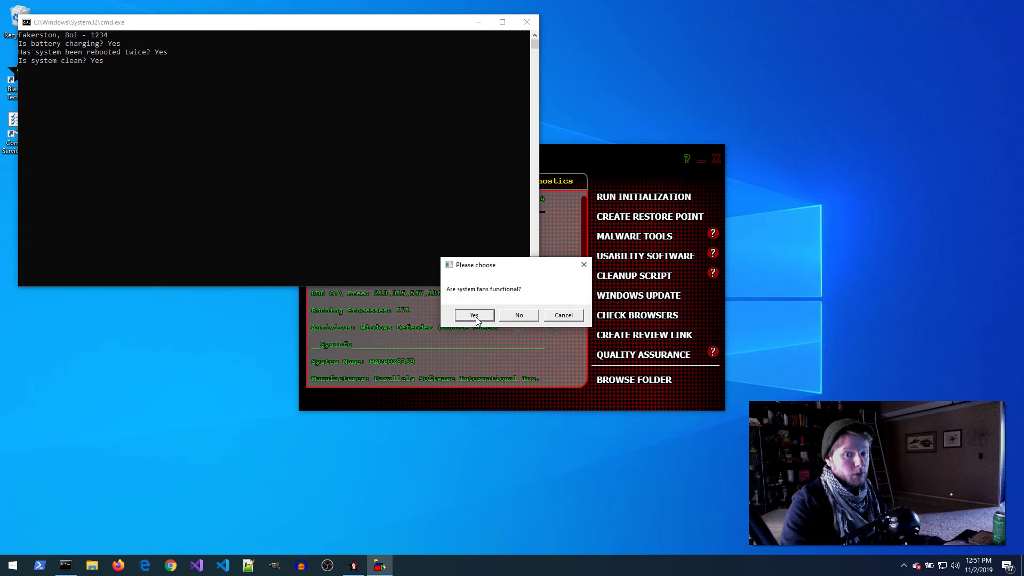
{"action": "left_click", "coordinate": [475, 316]}
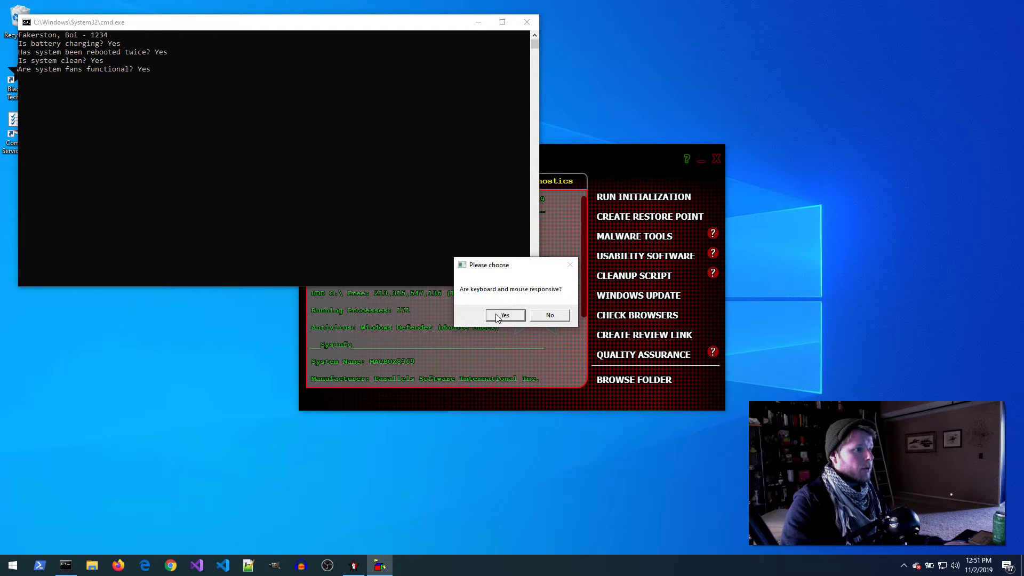
{"action": "left_click", "coordinate": [502, 315]}
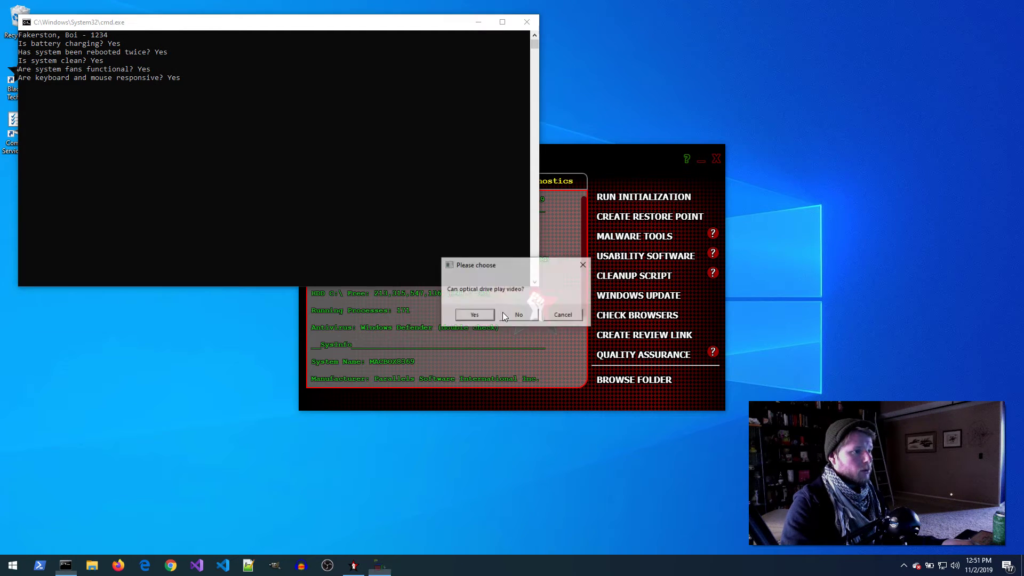
Record the optical drive check as N/A and answer Yes for sound and Device Manager, closing the Device Manager window
{"action": "left_click", "coordinate": [567, 315]}
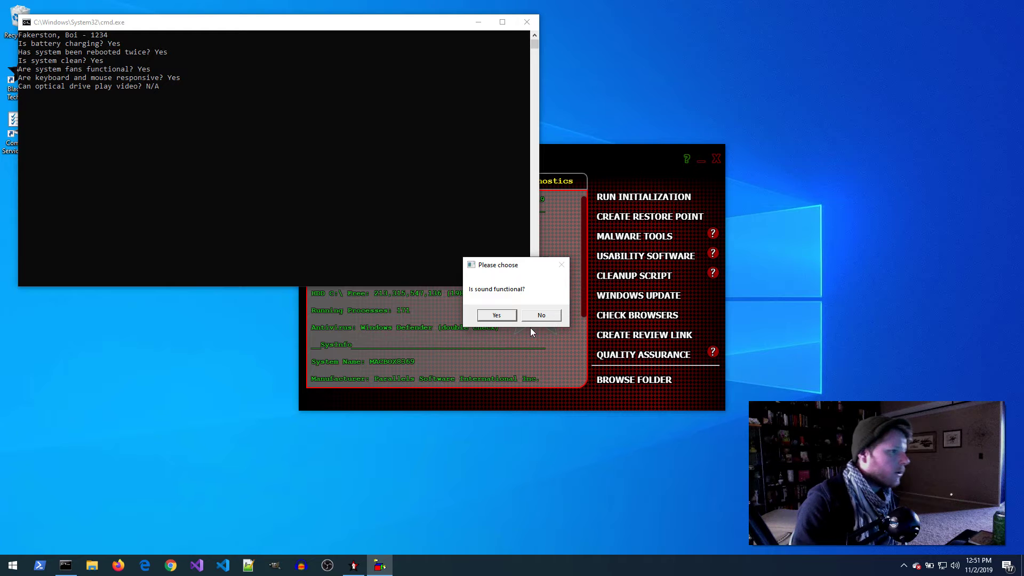
{"action": "left_click", "coordinate": [503, 316]}
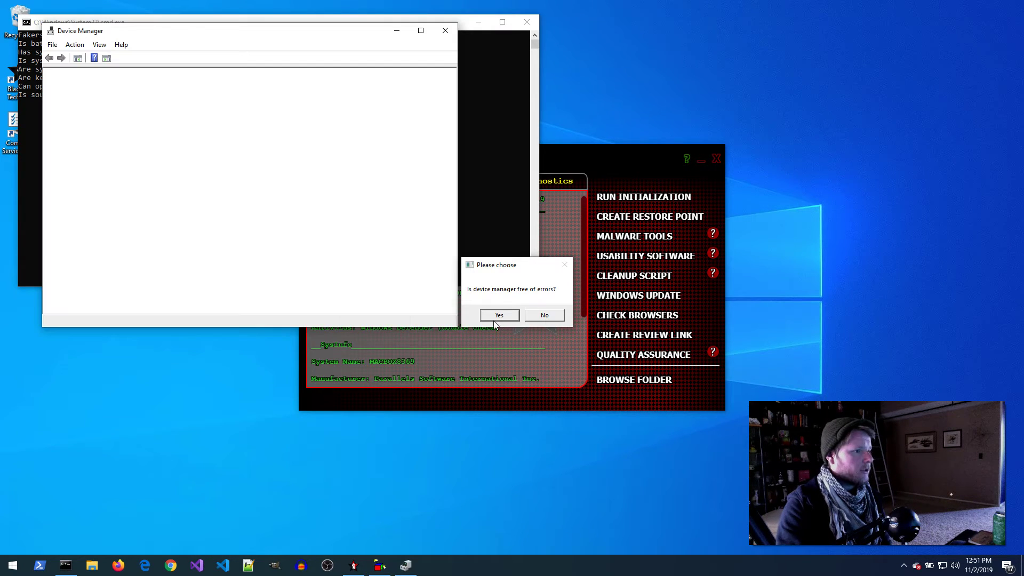
{"action": "left_click", "coordinate": [445, 32]}
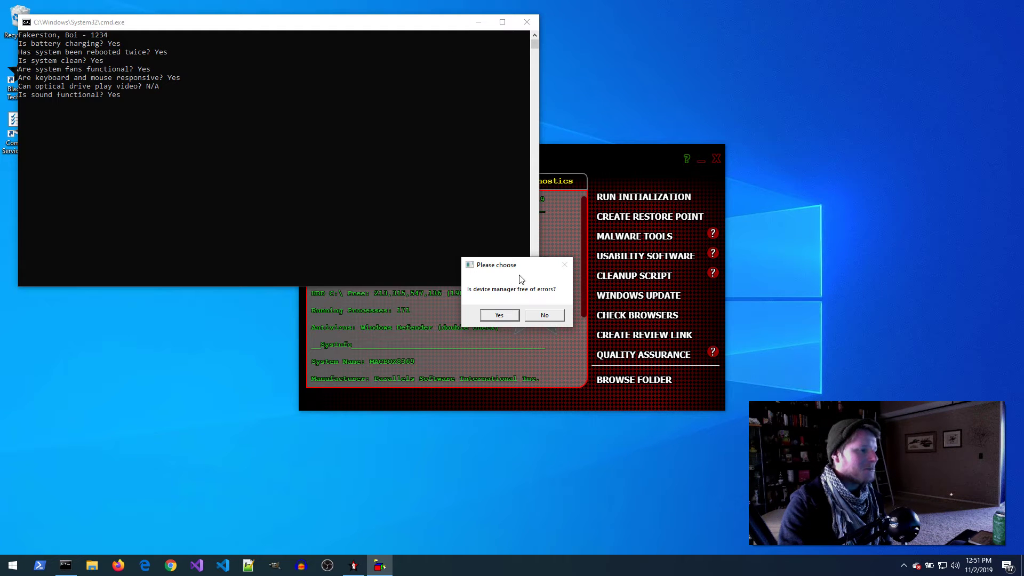
{"action": "left_click", "coordinate": [506, 314]}
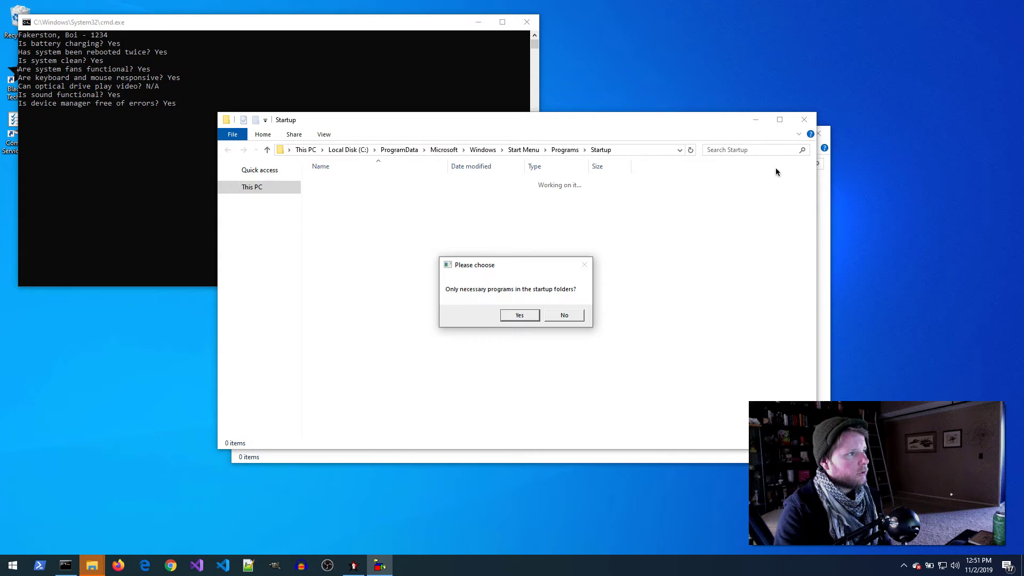
Close both Startup folder windows and answer Yes to only necessary programs being in the startup folders
{"action": "left_click", "coordinate": [805, 120]}
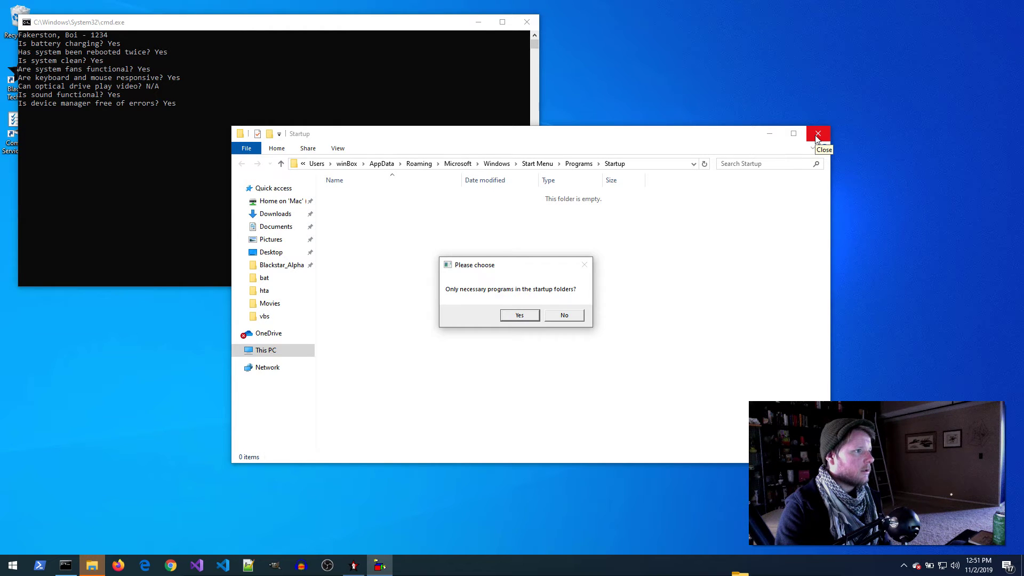
{"action": "left_click", "coordinate": [816, 137]}
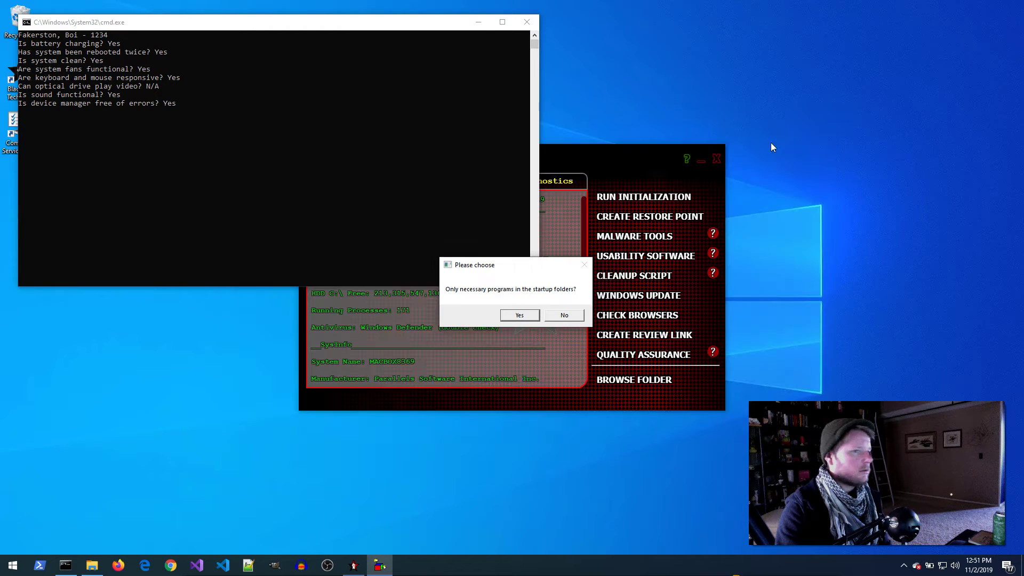
{"action": "left_click", "coordinate": [517, 315]}
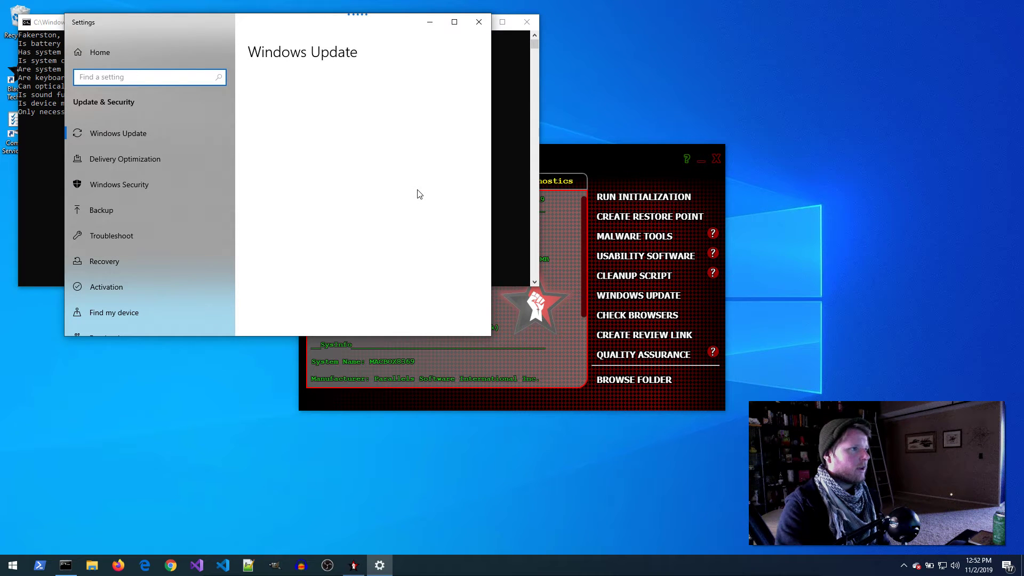
Close the Windows Update settings, answer Yes to updates being completed and record the Microsoft Office check as N/A
{"action": "left_click", "coordinate": [477, 30]}
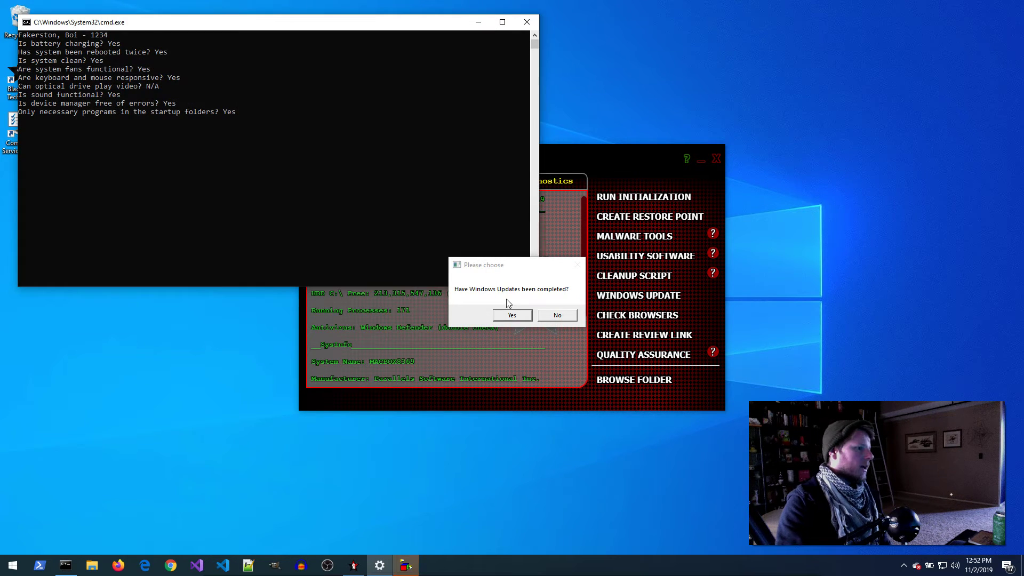
{"action": "left_click", "coordinate": [511, 318]}
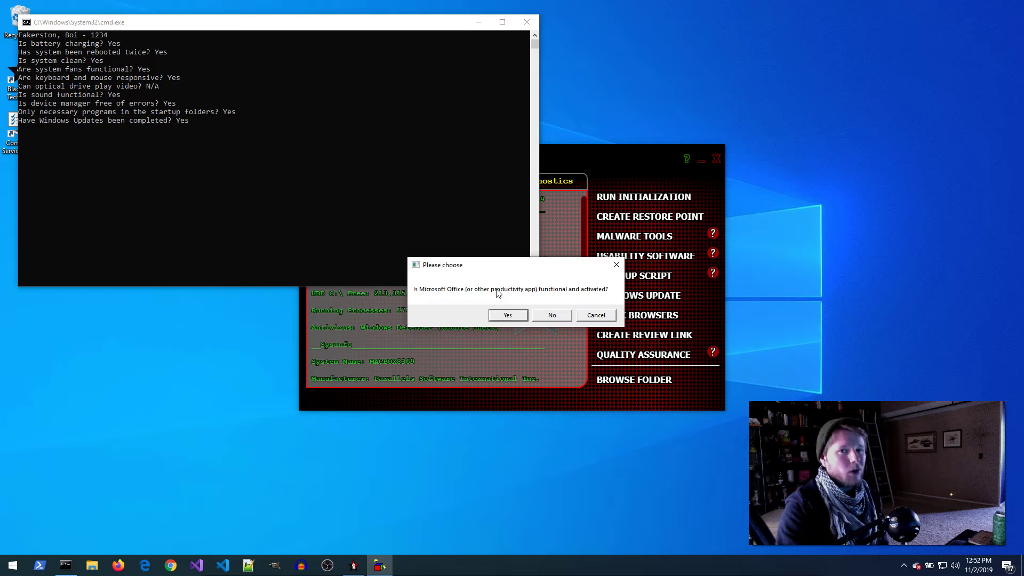
{"action": "left_click", "coordinate": [590, 315]}
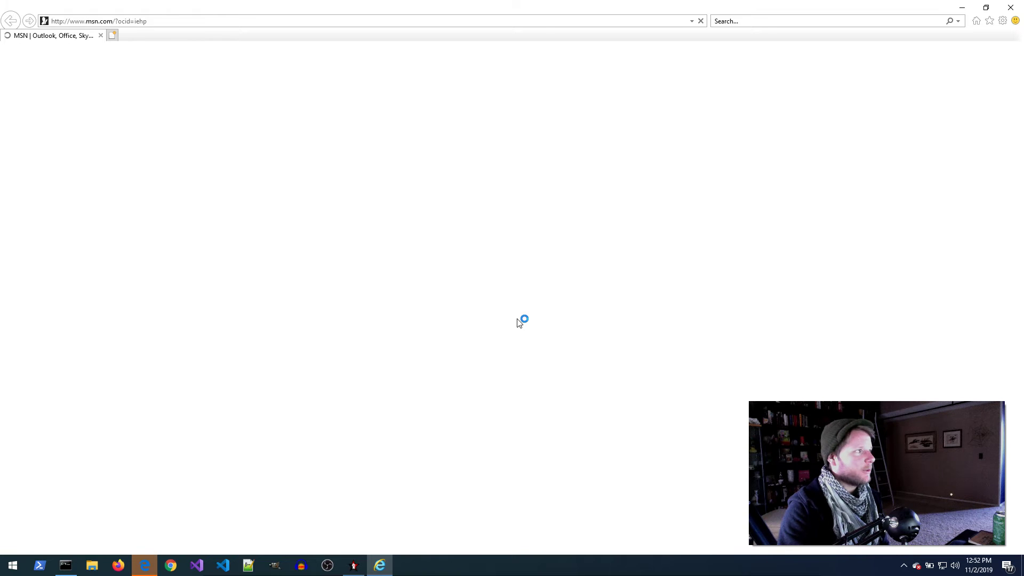
Close the Internet Explorer, Edge, Chrome and Firefox windows and answer Yes to all browsers being updated and error-free
{"action": "left_click", "coordinate": [1020, 6]}
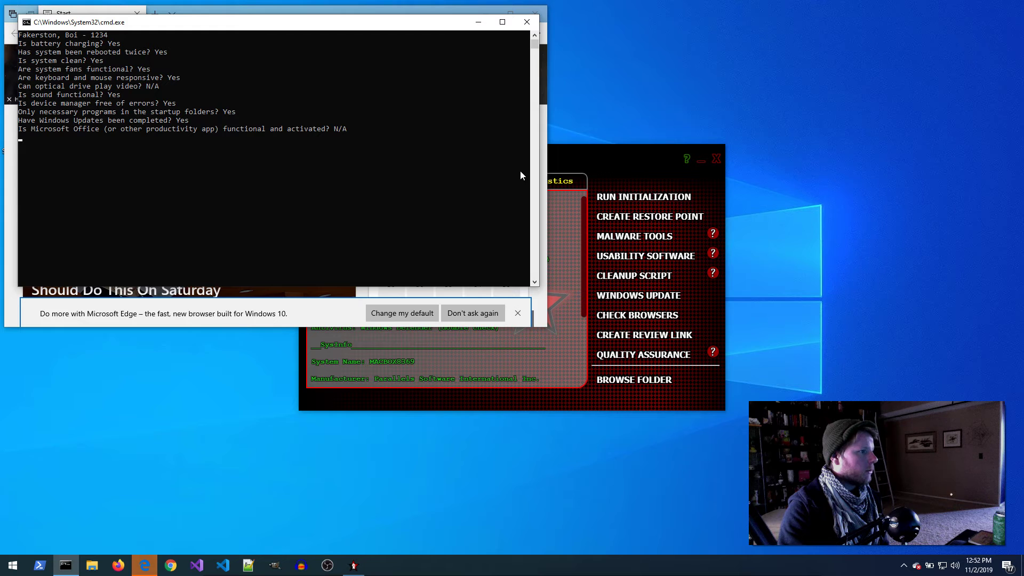
{"action": "left_click", "coordinate": [536, 14]}
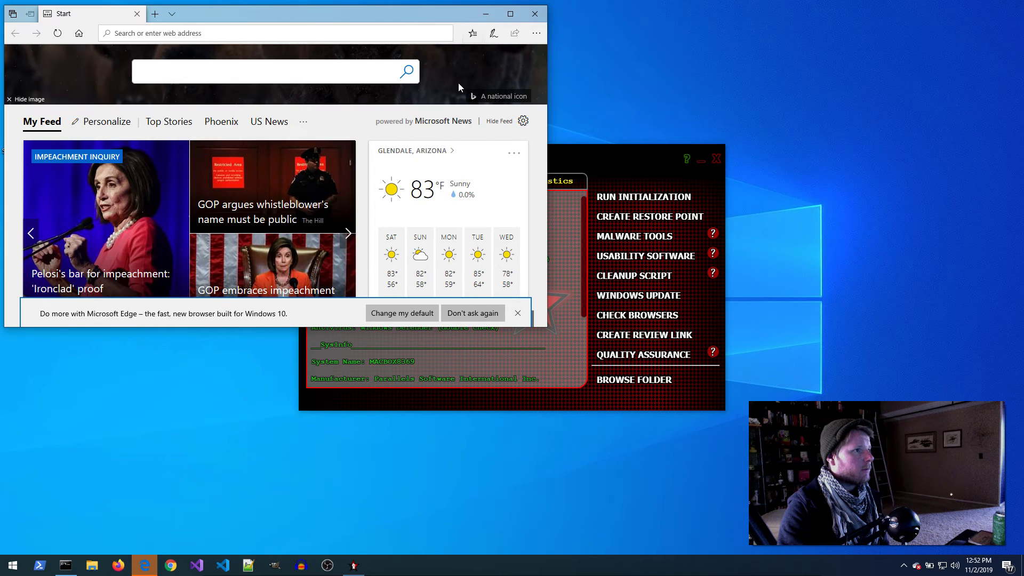
{"action": "left_click", "coordinate": [544, 14]}
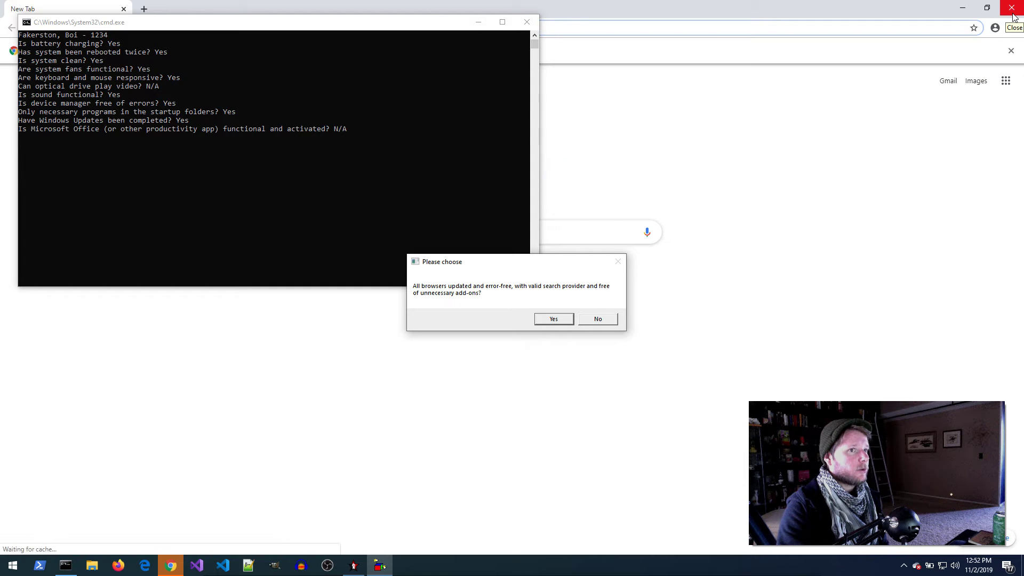
{"action": "left_click", "coordinate": [1012, 11]}
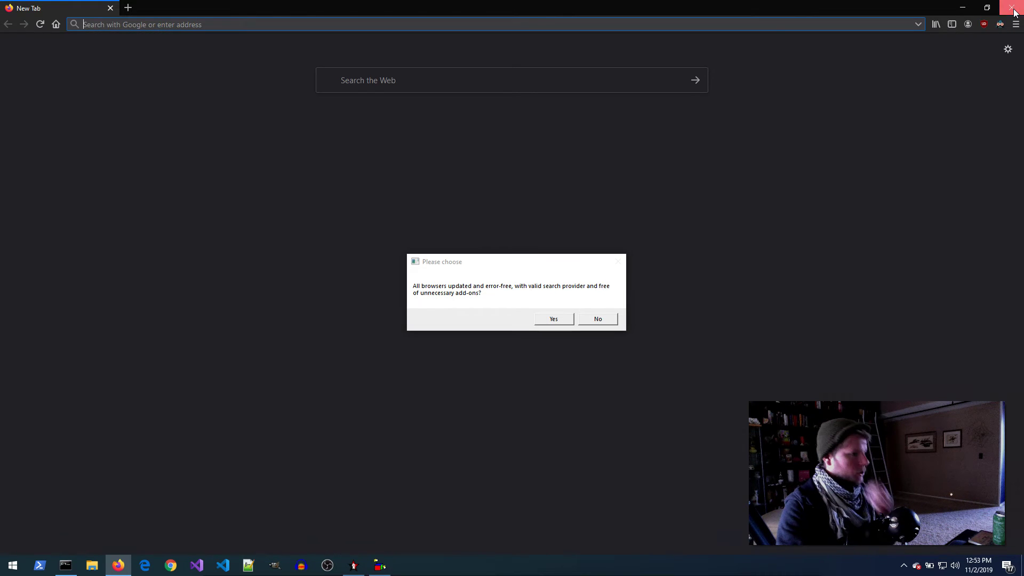
{"action": "left_click", "coordinate": [1013, 12]}
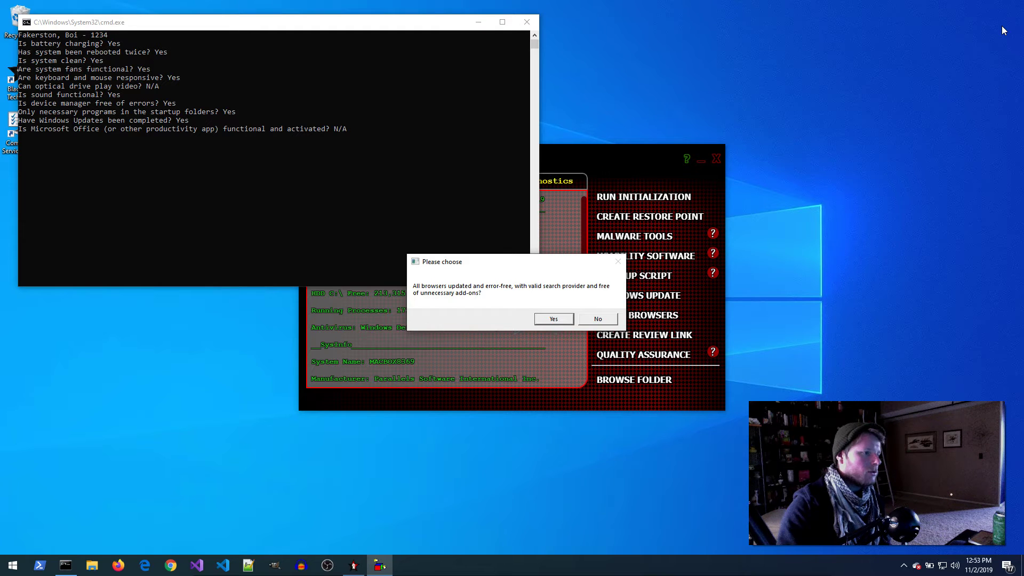
{"action": "left_click", "coordinate": [545, 318]}
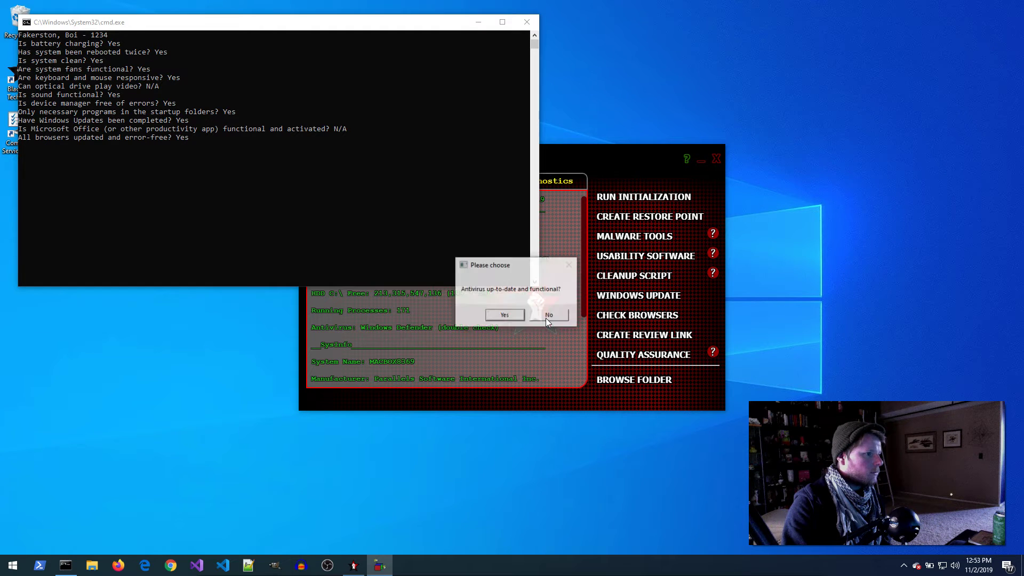
Answer Yes to the checks on antivirus, desktop survey shortcut, resolved customer symptoms and removal of downloaded tools
{"action": "left_click", "coordinate": [504, 315]}
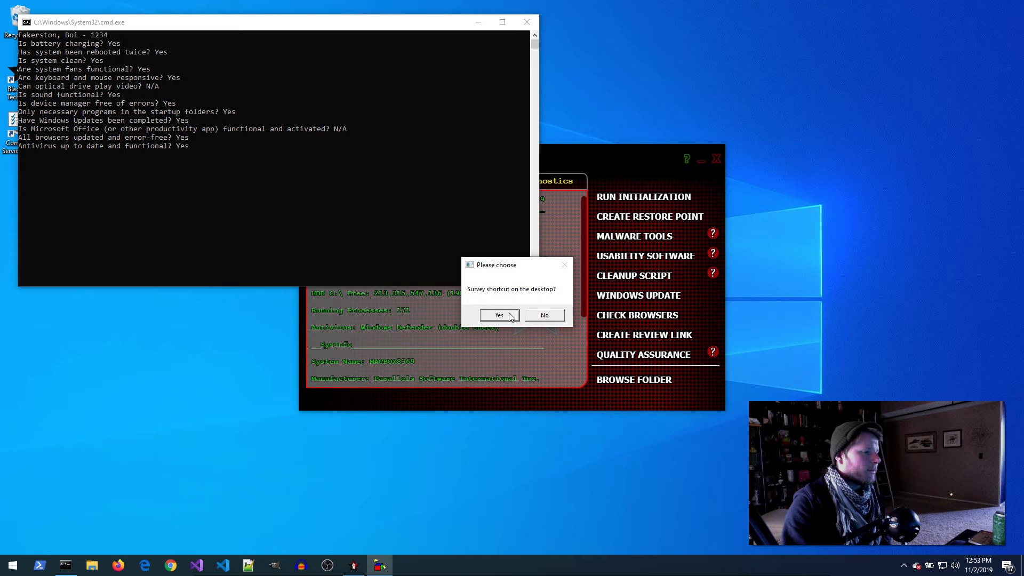
{"action": "left_click", "coordinate": [510, 316]}
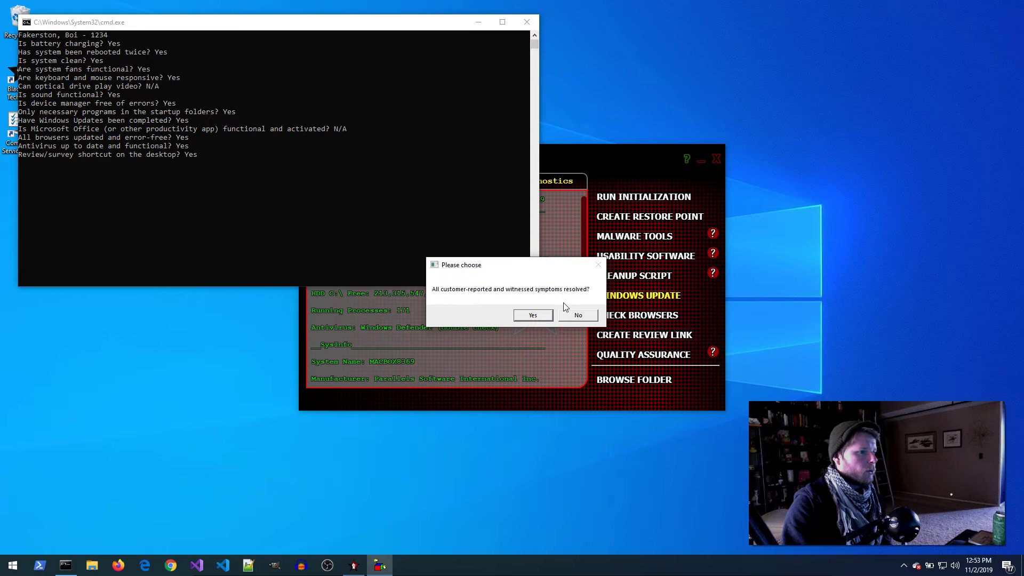
{"action": "left_click", "coordinate": [533, 315]}
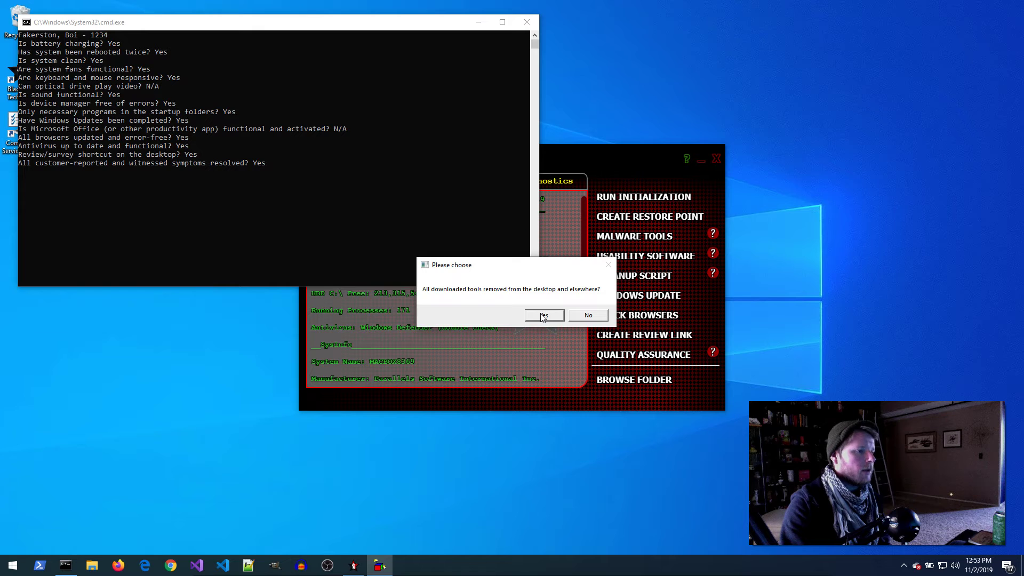
{"action": "left_click", "coordinate": [544, 315]}
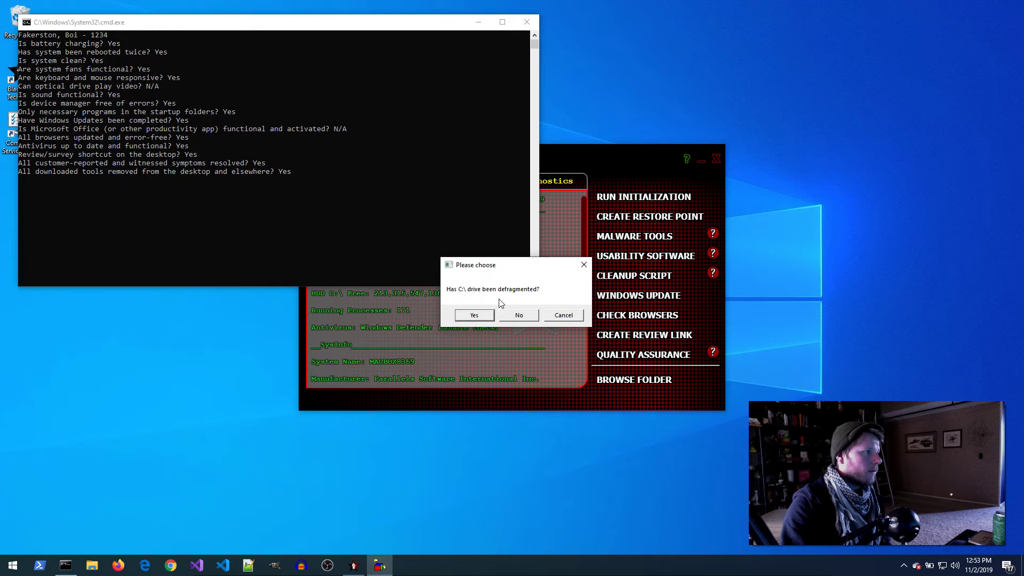
Record the C:\ defragmentation check as N/A, dismiss System Restore and answer Yes to the service restore point being created
{"action": "left_click", "coordinate": [569, 318]}
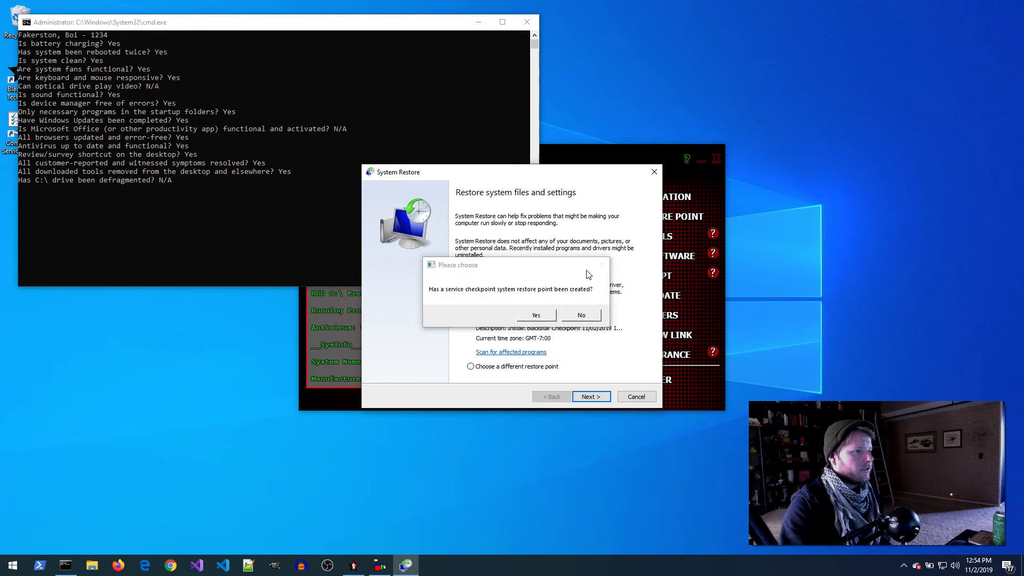
{"action": "left_click_drag", "start_coordinate": [552, 176], "coordinate": [736, 76]}
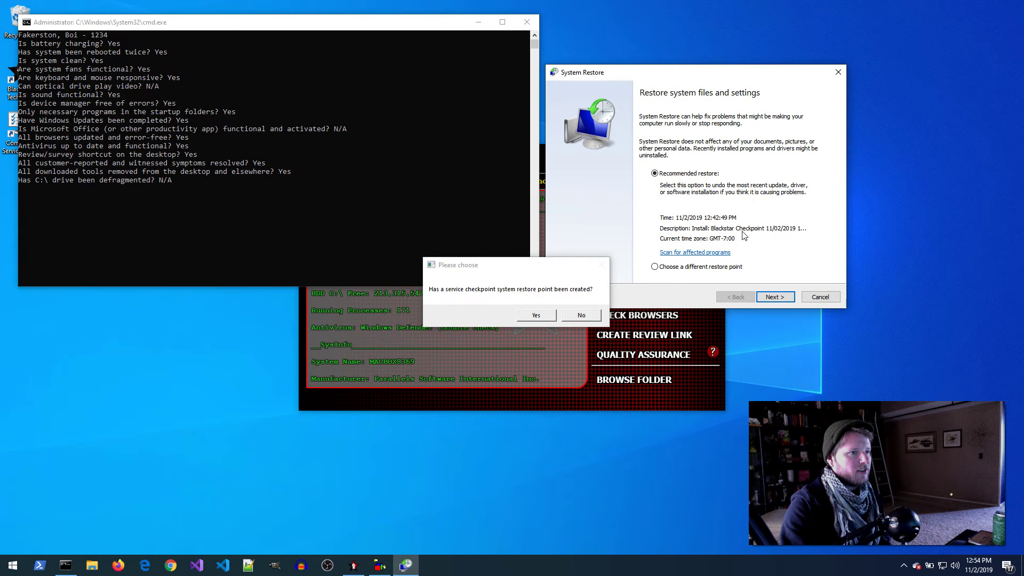
{"action": "left_click", "coordinate": [830, 297]}
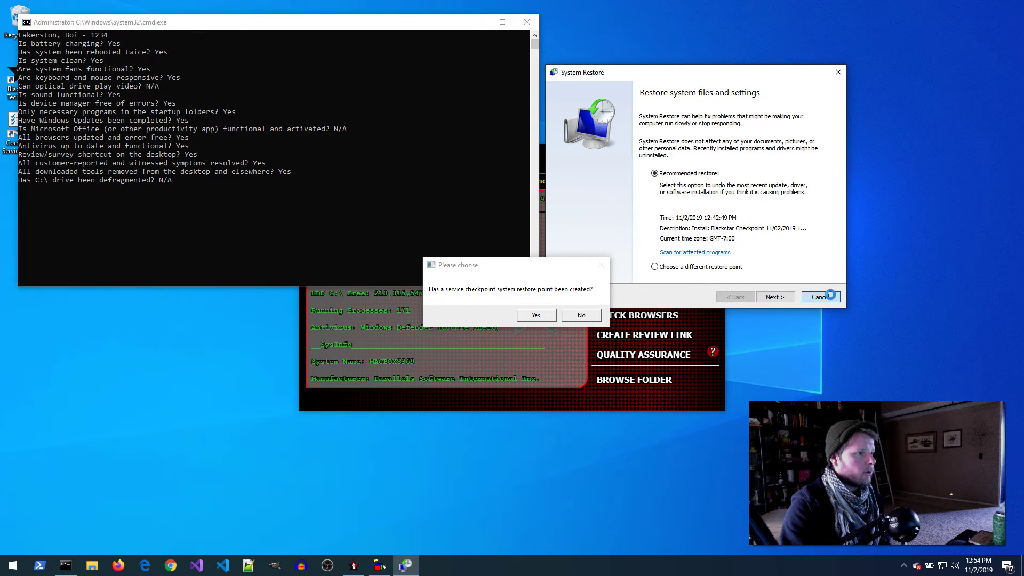
{"action": "left_click", "coordinate": [535, 314]}
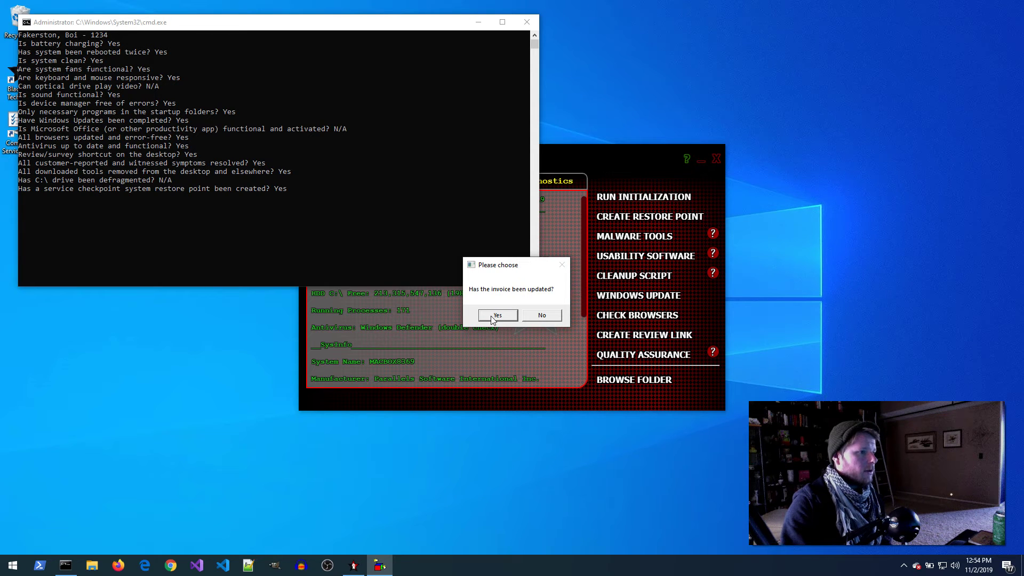
Answer Yes to the invoice and customer-supplied accessories checks and record the backup software check as N/A
{"action": "left_click", "coordinate": [491, 316]}
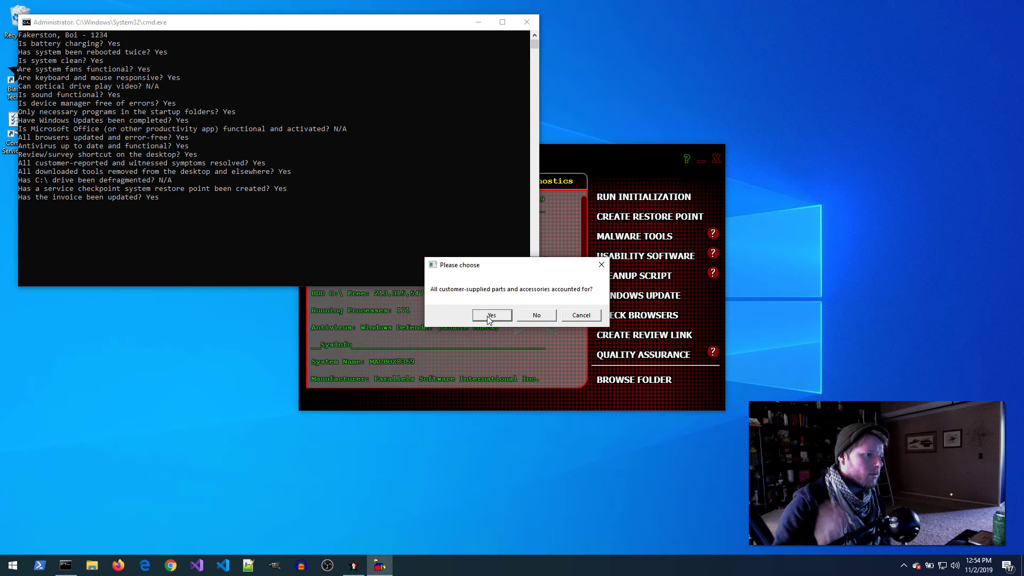
{"action": "left_click", "coordinate": [490, 316]}
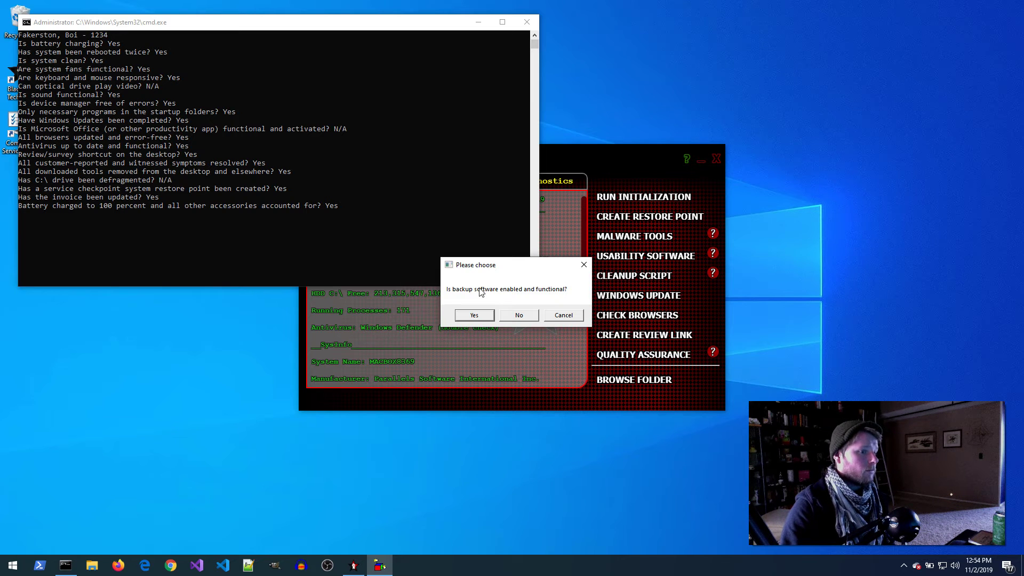
{"action": "left_click", "coordinate": [563, 316]}
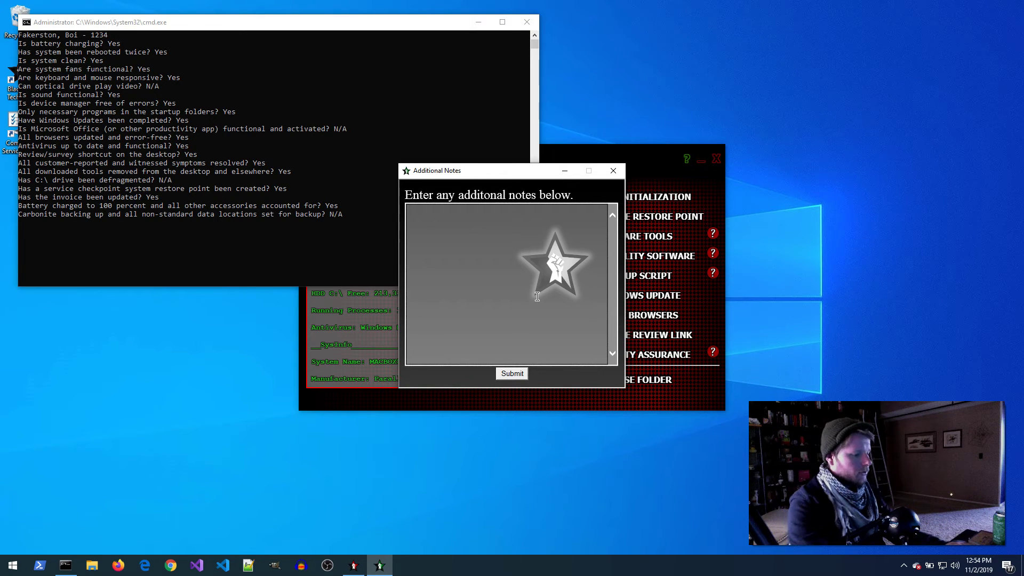
Submit the additional notes "These are test notes for my video on Blackstar Tech Tool. See you later."
{"action": "type", "text": "This is"}
{"action": "key", "text": "BackSpace"}
{"action": "key", "text": "BackSpace"}
{"action": "type", "text": "a"}
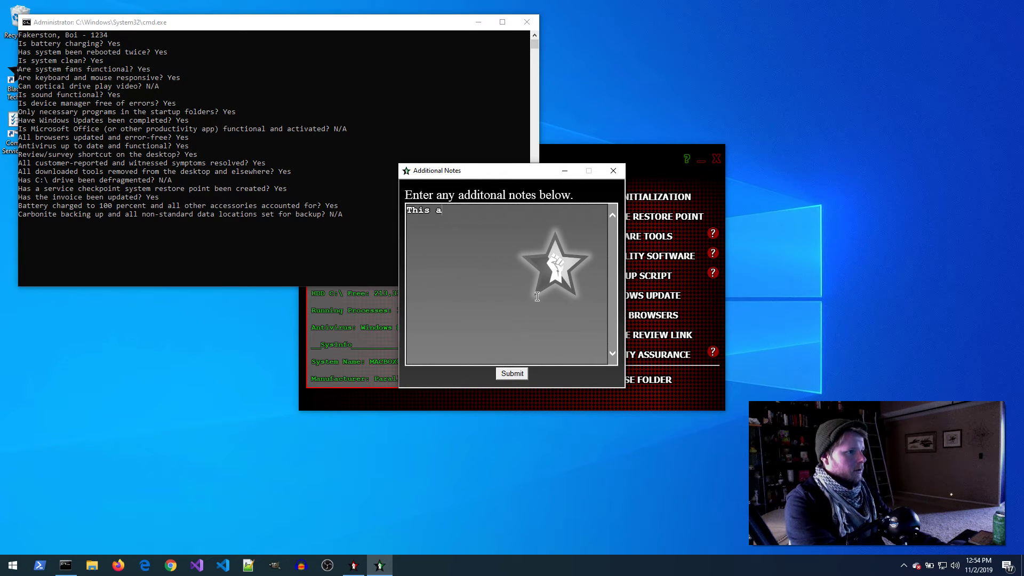
{"action": "key", "text": "BackSpace"}
{"action": "key", "text": "BackSpace"}
{"action": "type", "text": "ese are test not"}
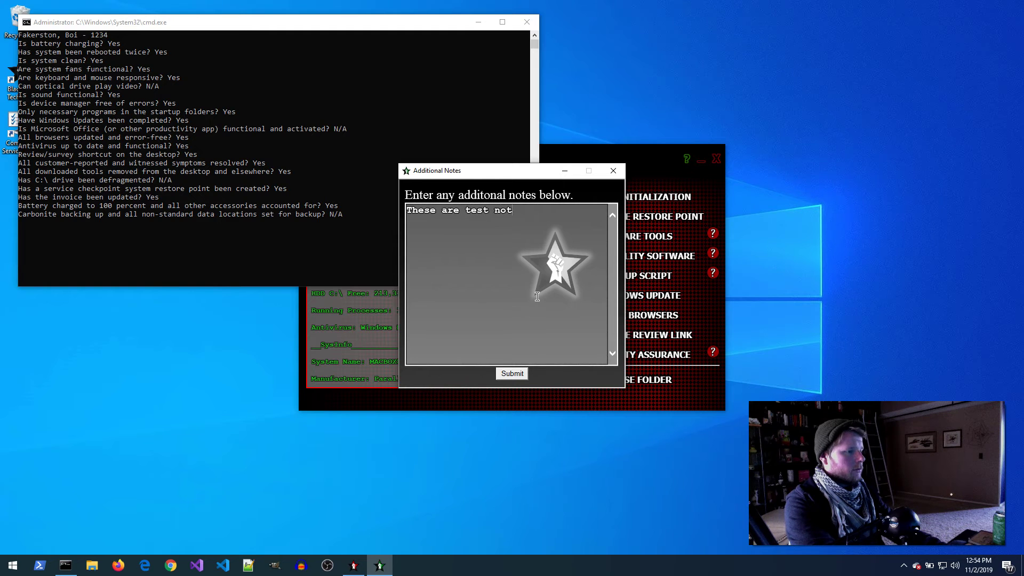
{"action": "type", "text": "es for my video on Blackstar Tech Tool. See you later."}
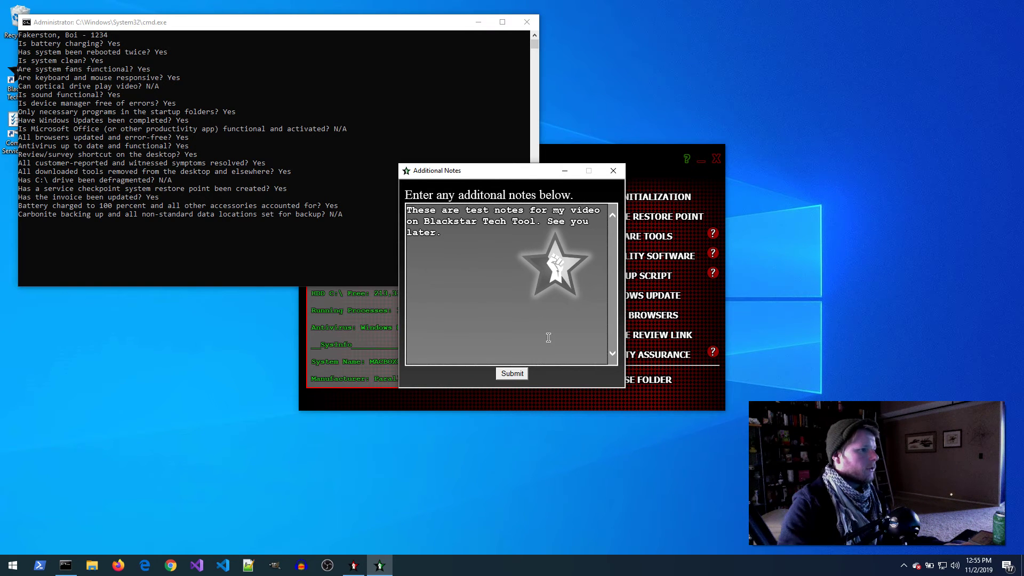
{"action": "left_click", "coordinate": [516, 374]}
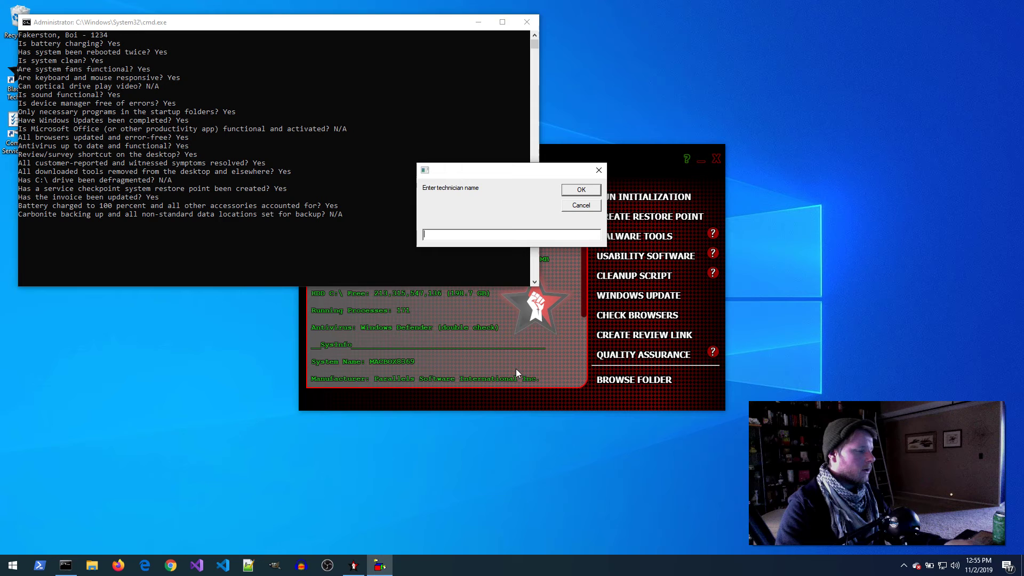
Enter the technician's name to generate the Quality Assurance file and dismiss the notification
{"action": "type", "text": "Steeb kze"}
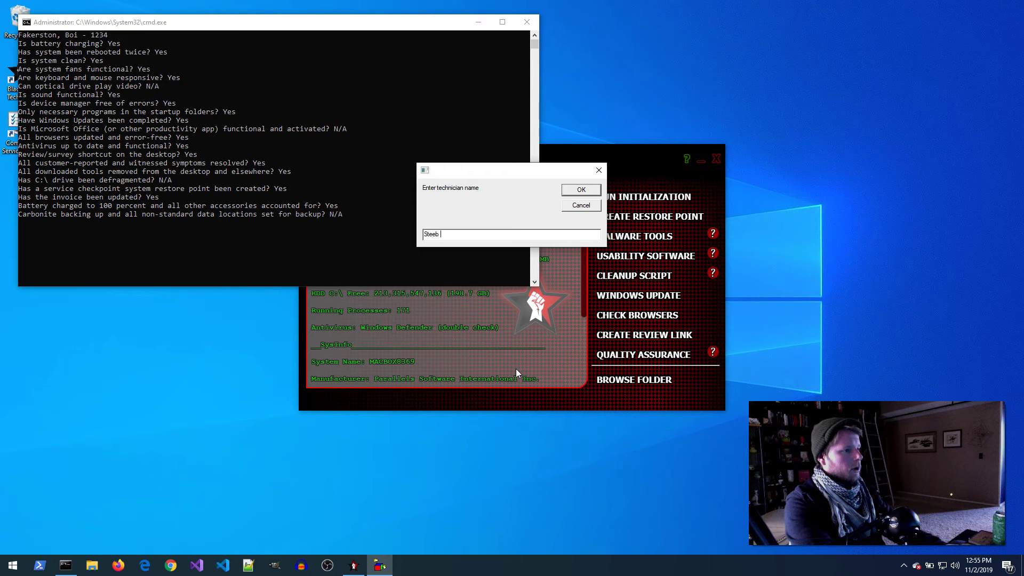
{"action": "key", "text": "BackSpace"}
{"action": "key", "text": "BackSpace"}
{"action": "key", "text": "BackSpace"}
{"action": "type", "text": "Kzenj"}
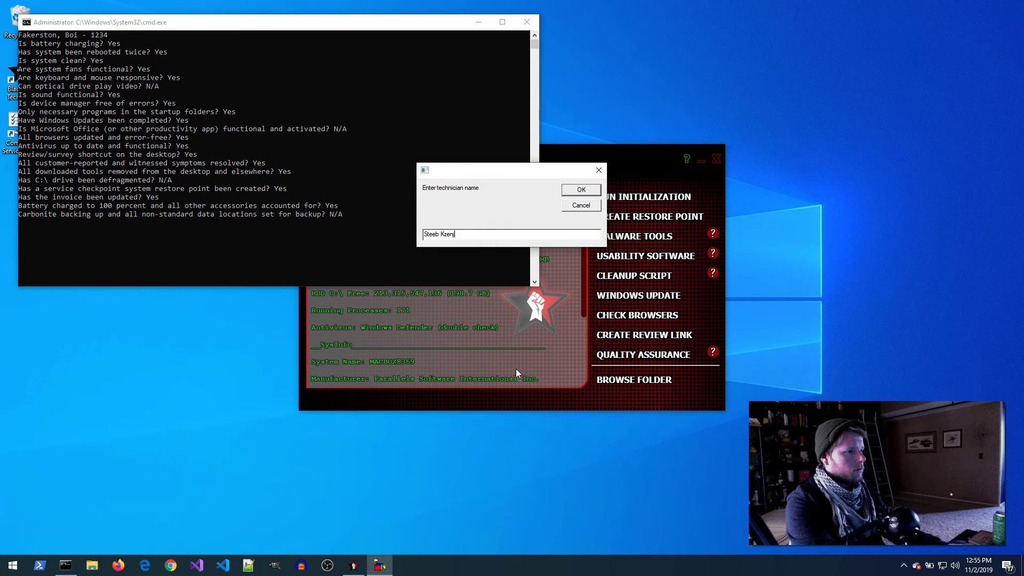
{"action": "key", "text": "Return"}
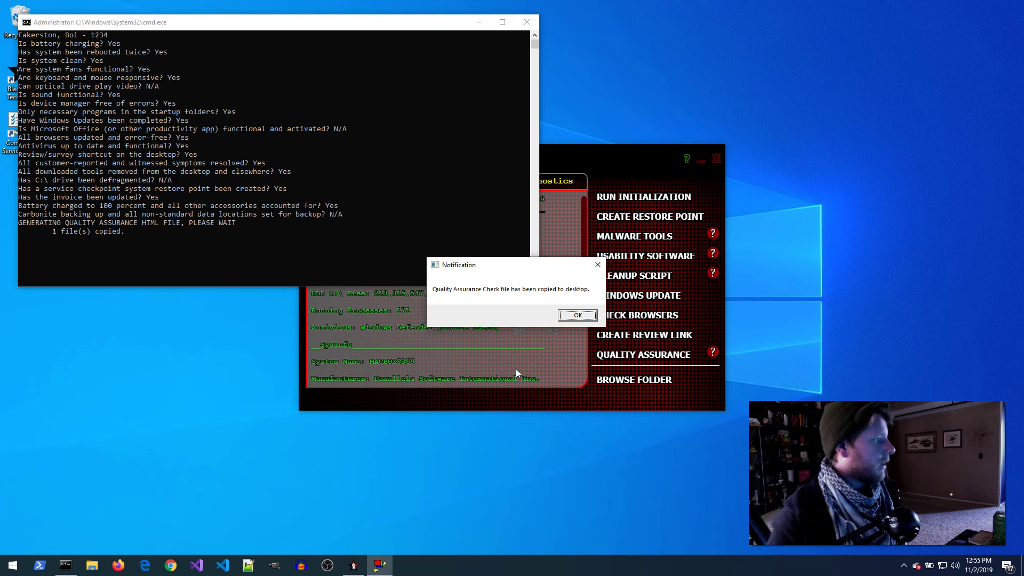
{"action": "left_click", "coordinate": [577, 316]}
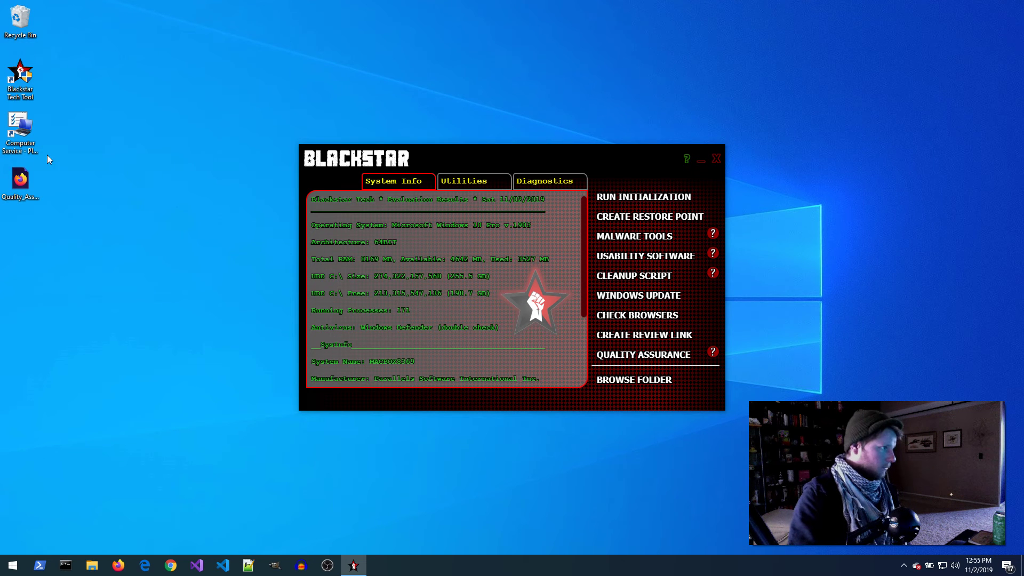
Move the Computer Service review shortcut and the Quality Assurance Check file to the desktop's upper-right corner
{"action": "left_click_drag", "start_coordinate": [63, 124], "coordinate": [15, 194]}
{"action": "left_click_drag", "start_coordinate": [20, 129], "coordinate": [984, 48]}
{"action": "left_click", "coordinate": [897, 68]}
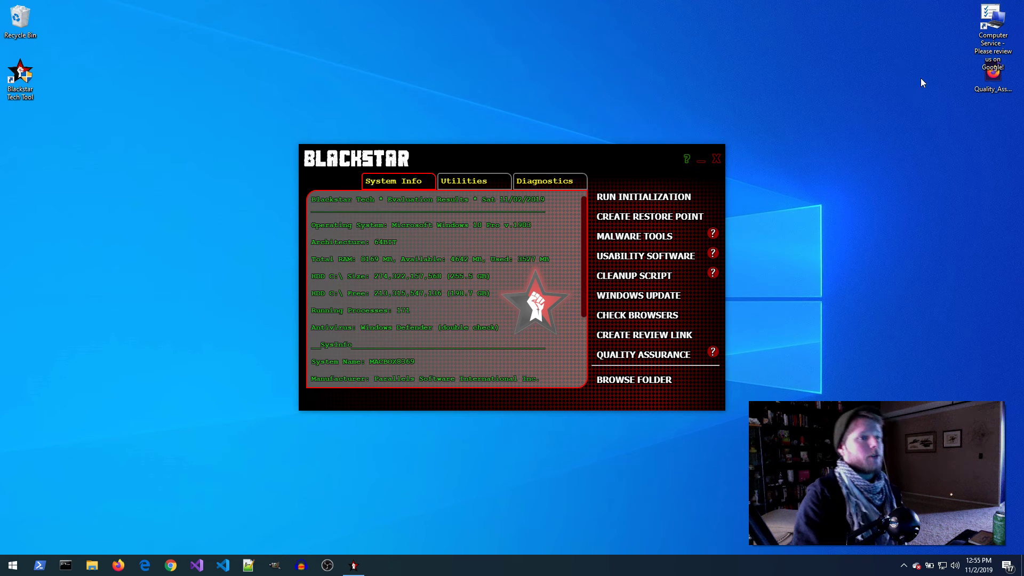
{"action": "left_click", "coordinate": [992, 74]}
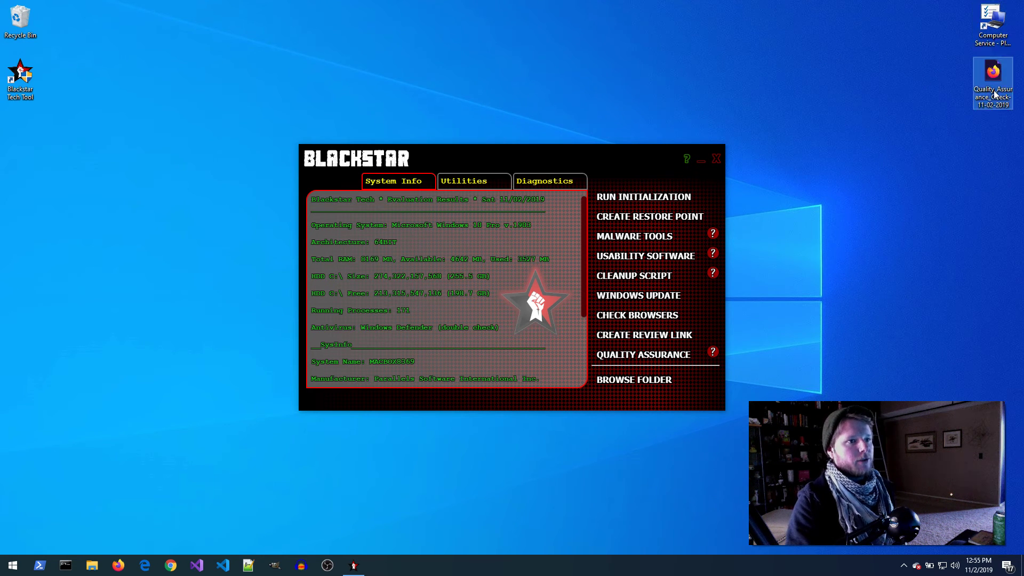
{"action": "left_click", "coordinate": [821, 79]}
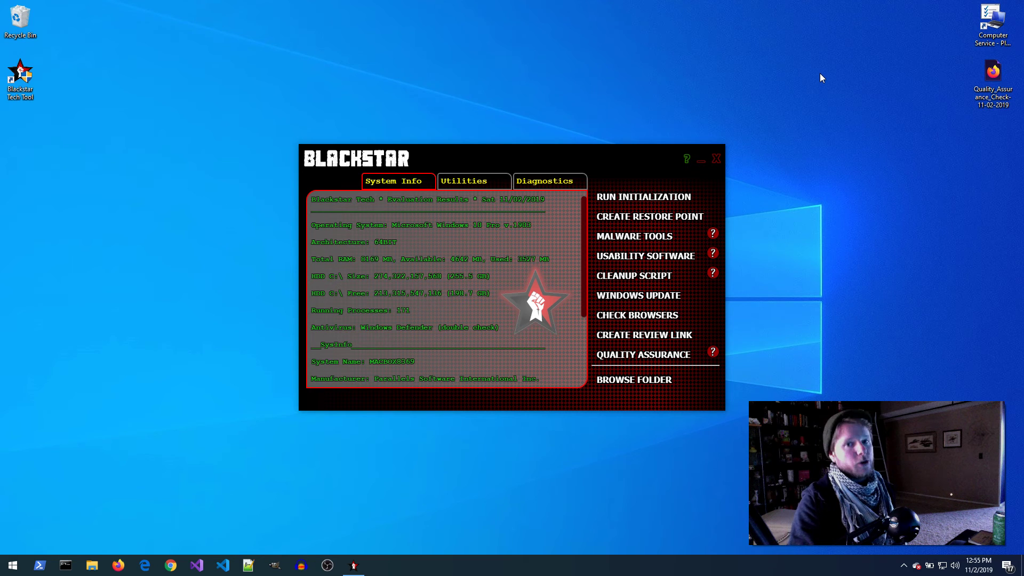
Open the Quality Assurance Check report, examine its customer and technician details, notes and checklist items, and close it
{"action": "double_click", "coordinate": [987, 96]}
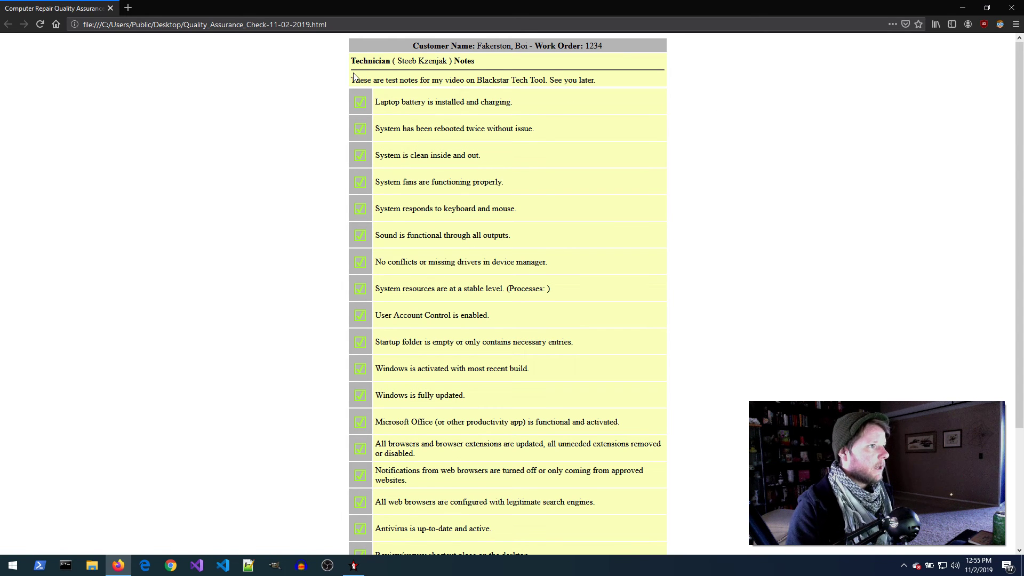
{"action": "left_click_drag", "start_coordinate": [356, 78], "coordinate": [613, 83]}
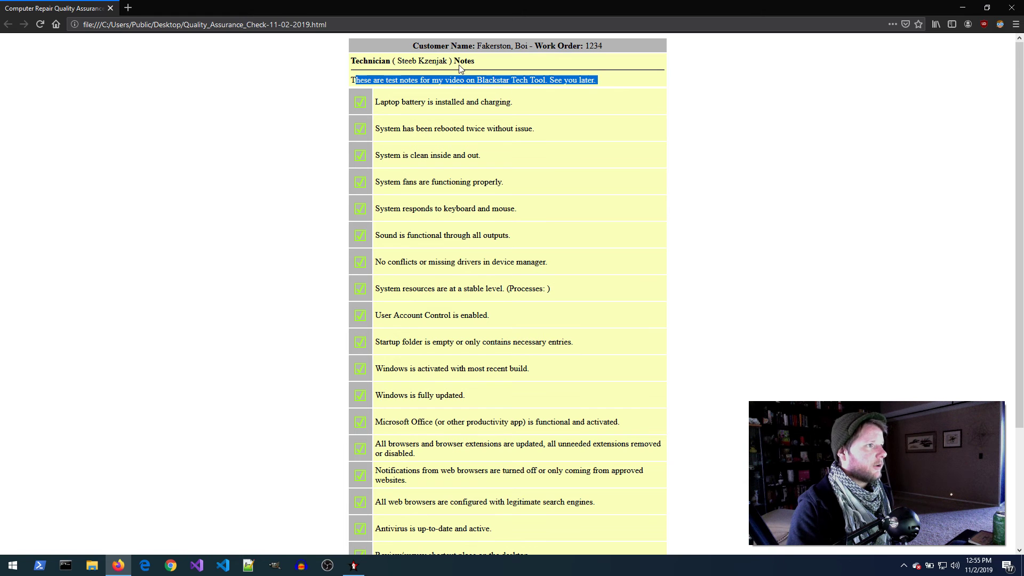
{"action": "left_click_drag", "start_coordinate": [447, 60], "coordinate": [398, 60]}
{"action": "left_click_drag", "start_coordinate": [478, 45], "coordinate": [605, 45]}
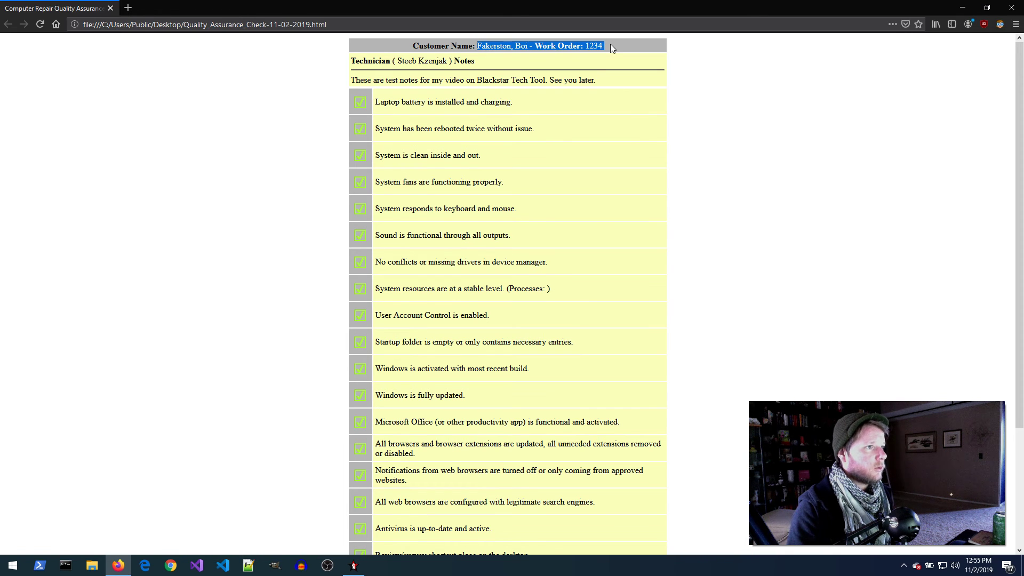
{"action": "left_click", "coordinate": [610, 45]}
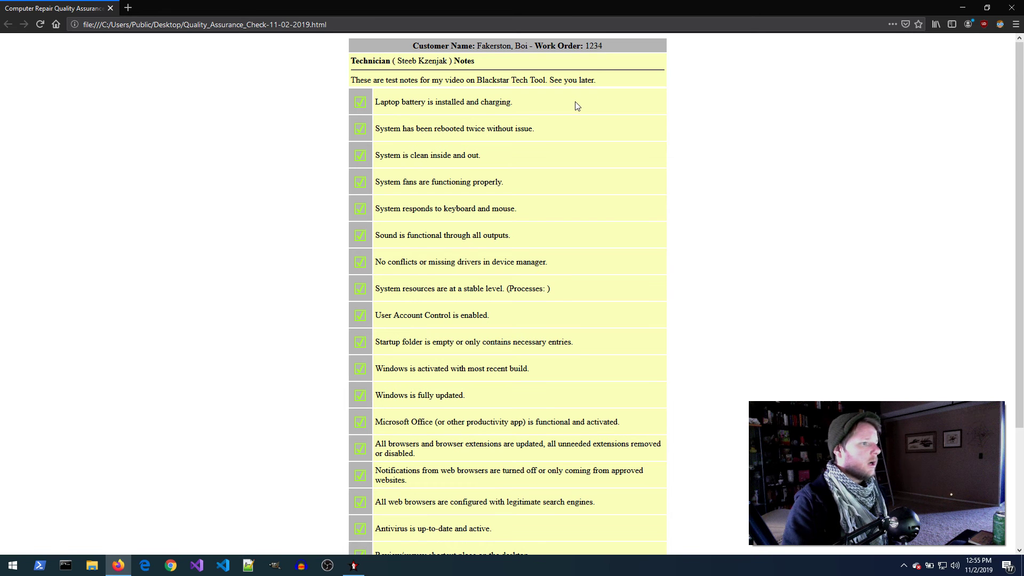
{"action": "scroll", "coordinate": [1017, 176], "scroll_direction": "down", "scroll_amount": 1}
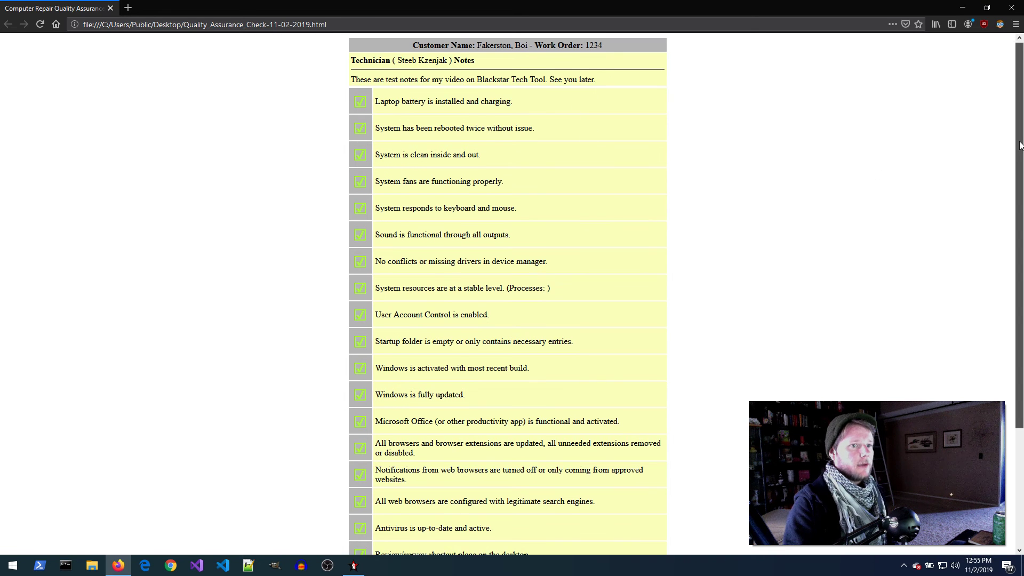
{"action": "scroll", "coordinate": [1017, 176], "scroll_direction": "down", "scroll_amount": 5}
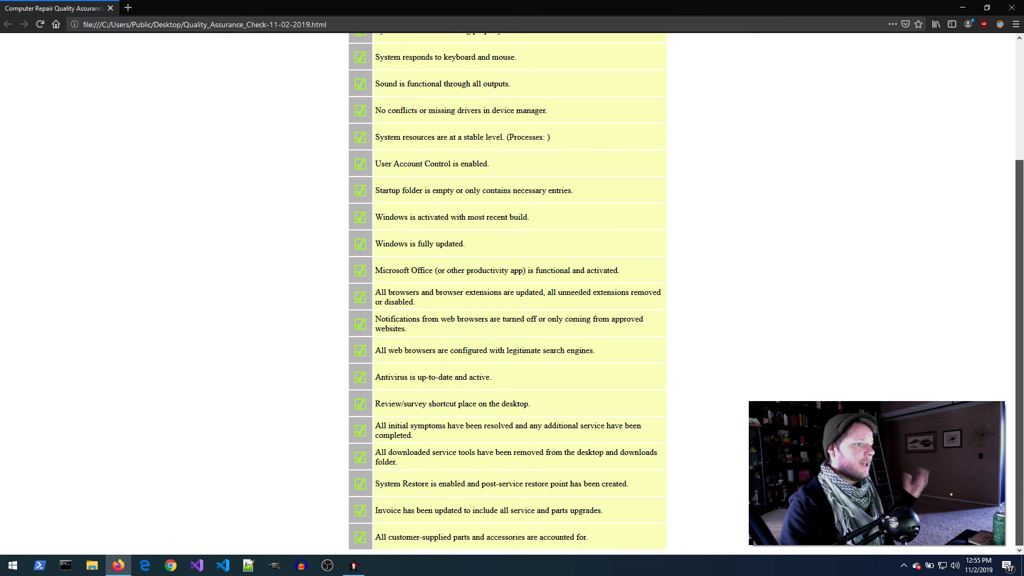
{"action": "scroll", "coordinate": [507, 294], "scroll_direction": "up", "scroll_amount": 6}
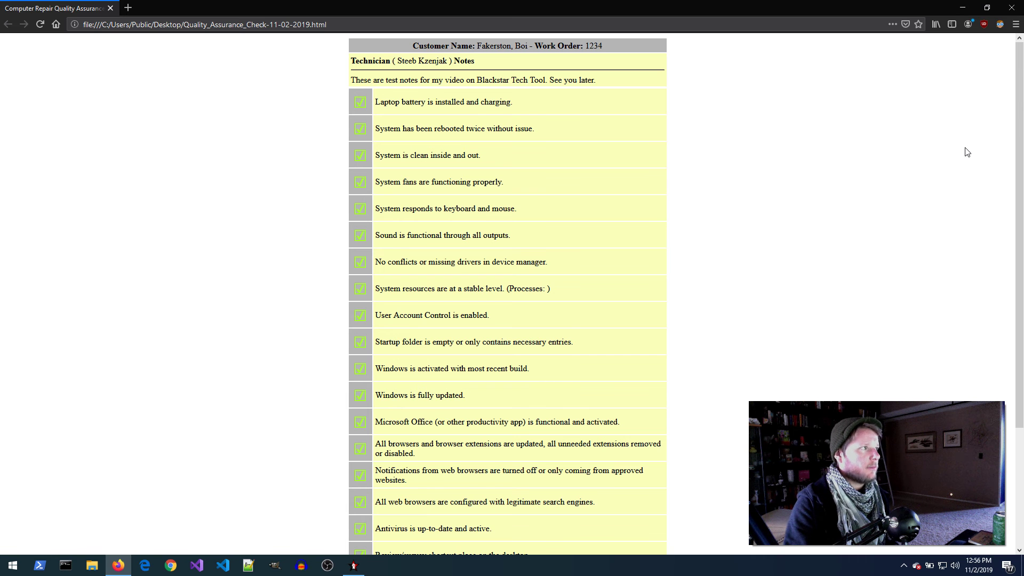
{"action": "left_click", "coordinate": [1009, 6]}
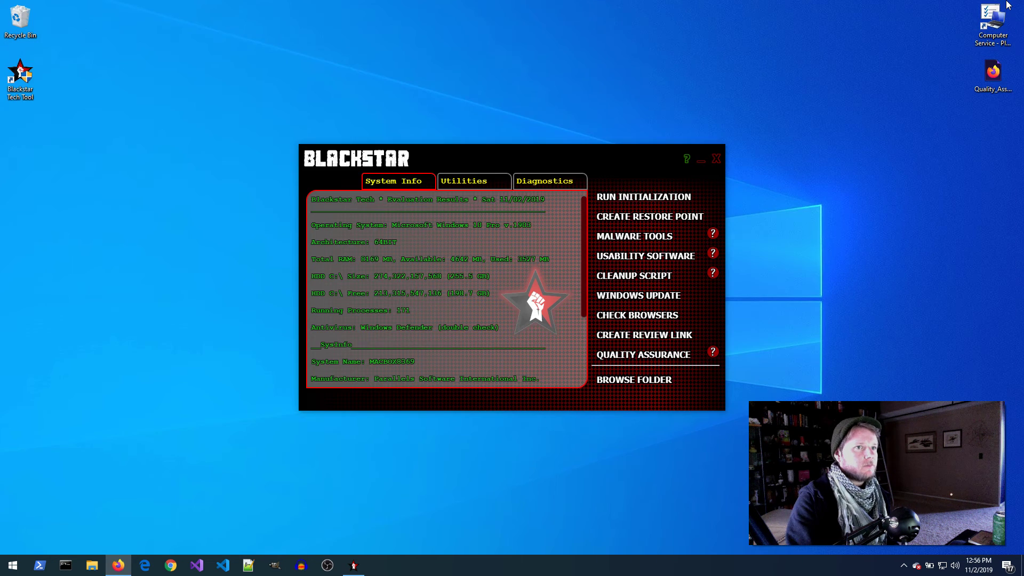
Look through the Blackstar help file, close it and exit the Blackstar Tech Tool
{"action": "left_click", "coordinate": [686, 159]}
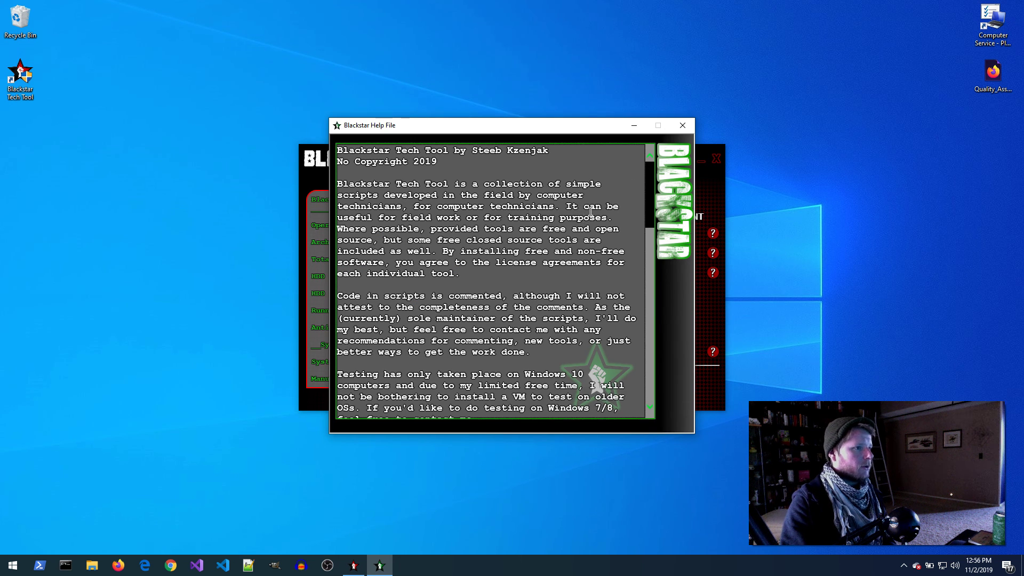
{"action": "left_click_drag", "start_coordinate": [652, 197], "coordinate": [656, 341]}
{"action": "left_click", "coordinate": [684, 126]}
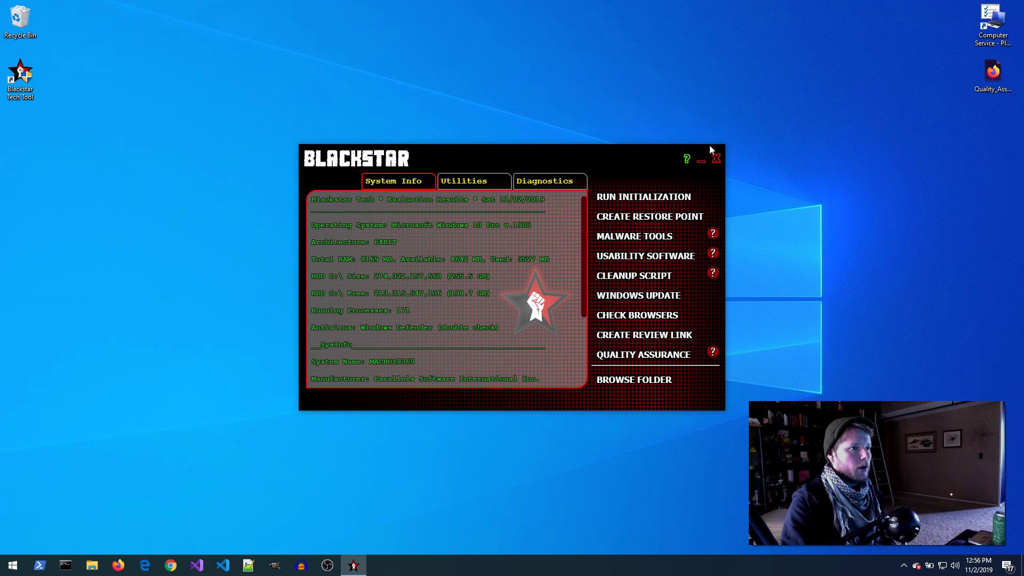
{"action": "left_click", "coordinate": [715, 159]}
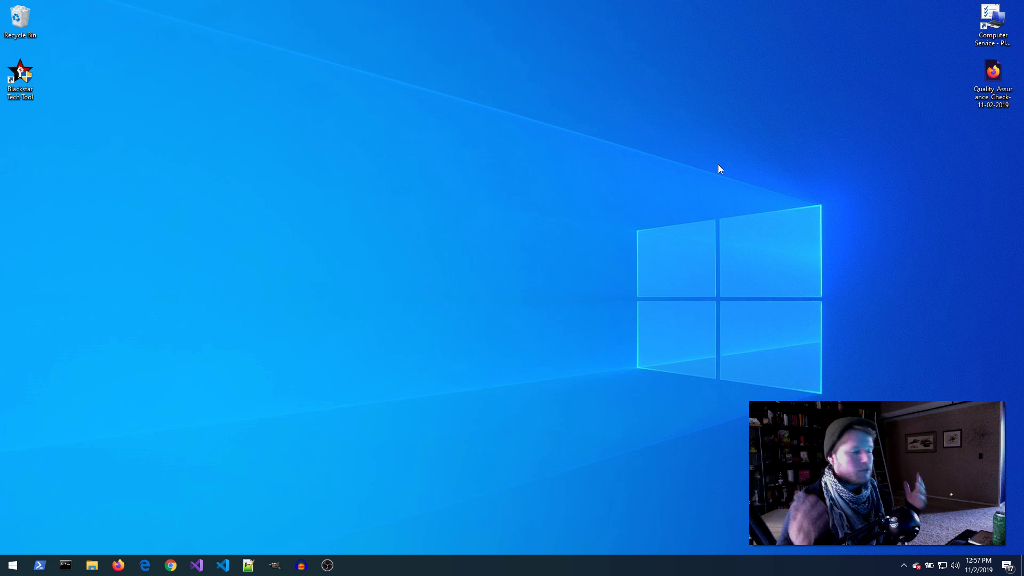
{"action": "key", "text": "Print"}
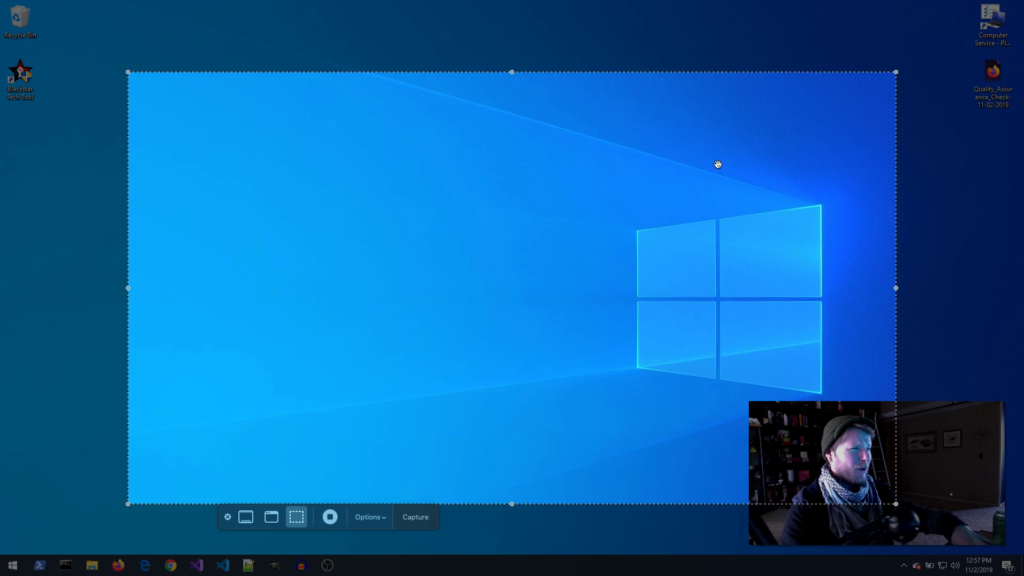